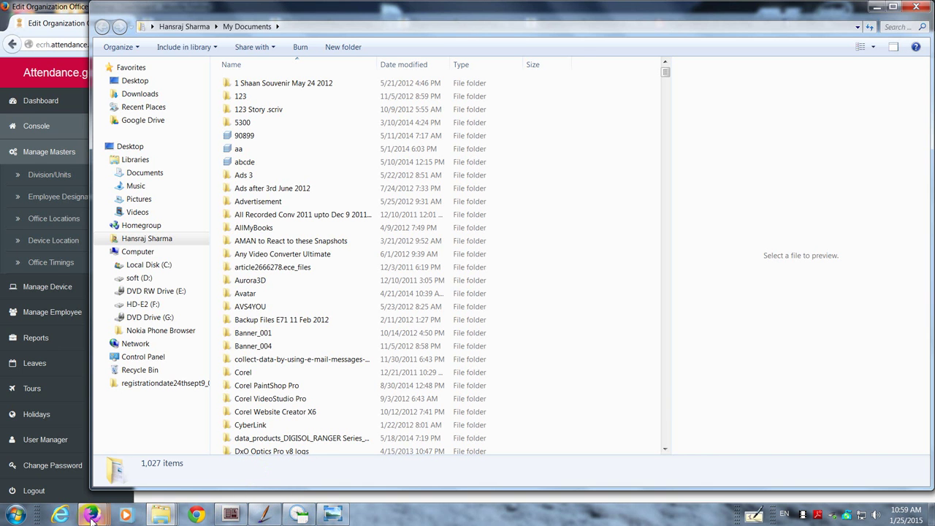
Step: Bring up the onboarding registration e-mail in Gmail
mouse_move(91, 515)
click(120, 467)
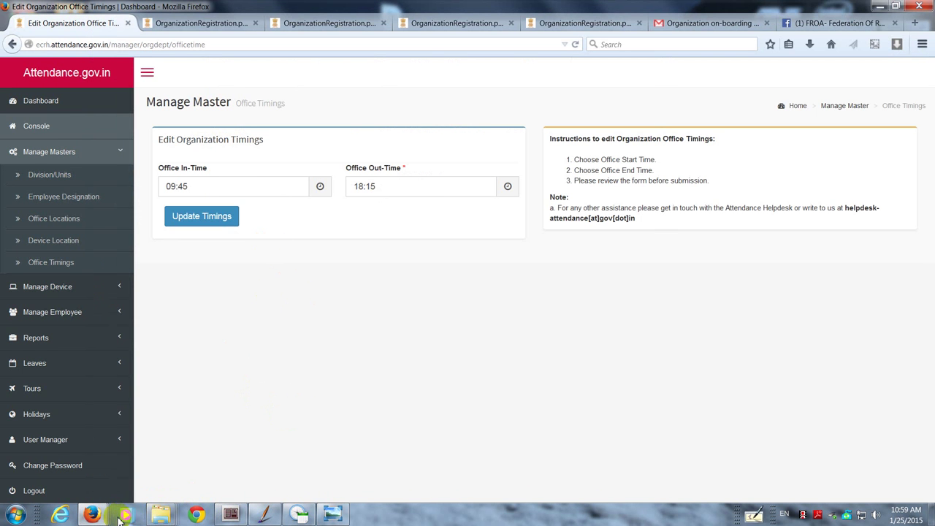
mouse_move(120, 515)
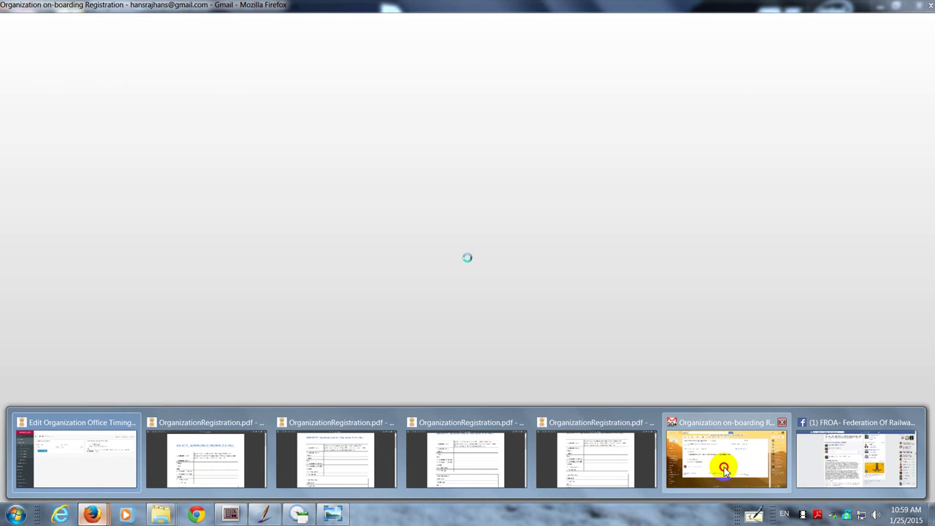
click(720, 463)
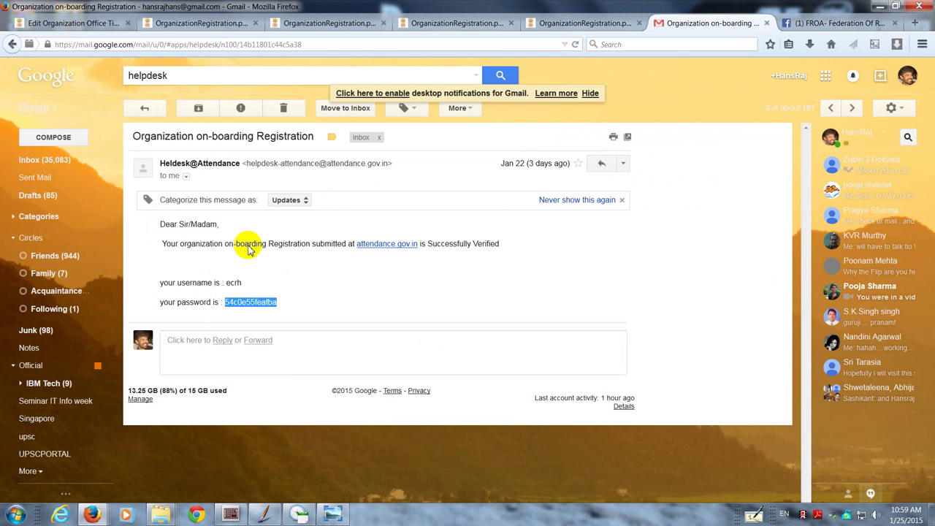
Step: Copy the account password from the e-mail and return to the Attendance.gov.in tab
double_click(229, 282)
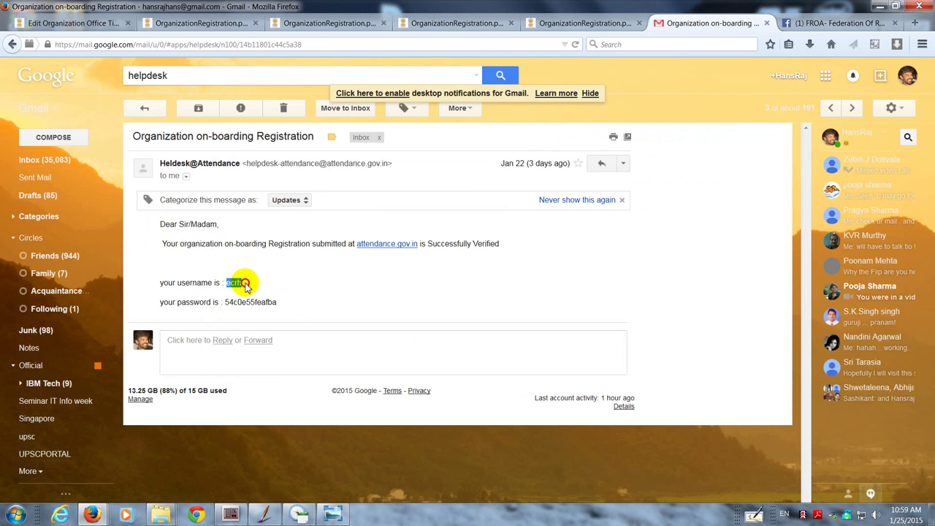
drag(226, 302, 278, 300)
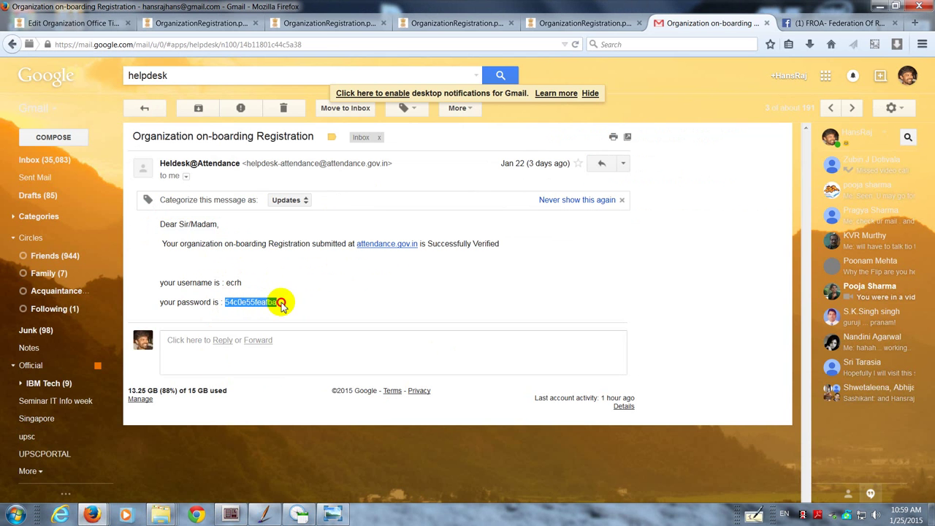
right_click(254, 305)
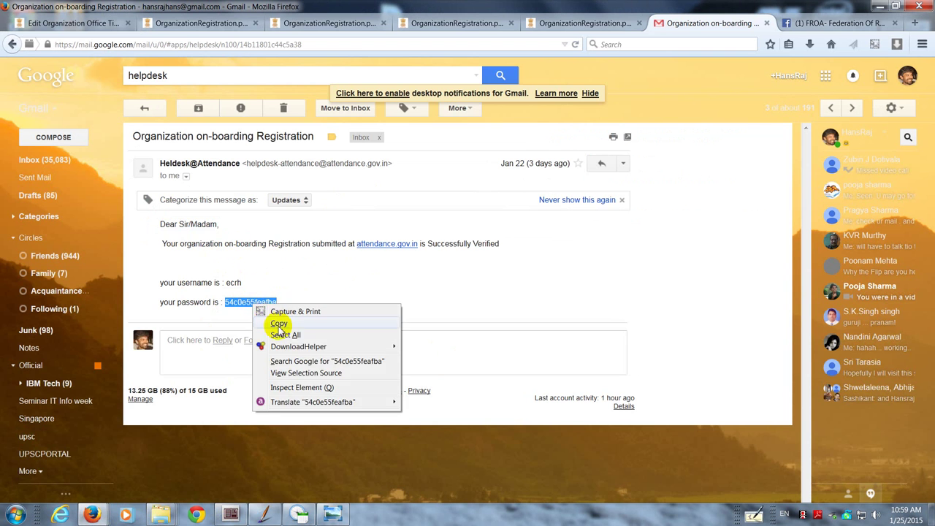
click(277, 324)
click(88, 27)
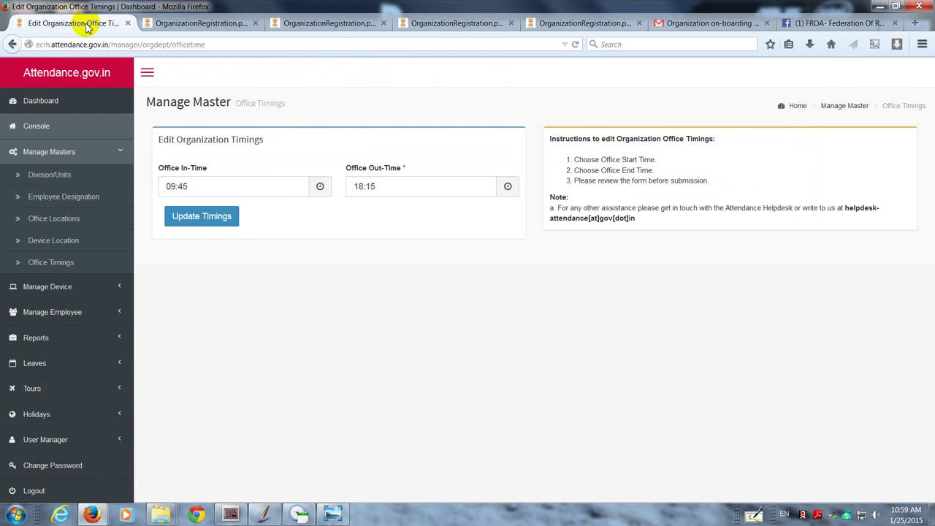
Step: Log out of Attendance.gov.in, then sign back in with the organisation username and copied password
click(43, 76)
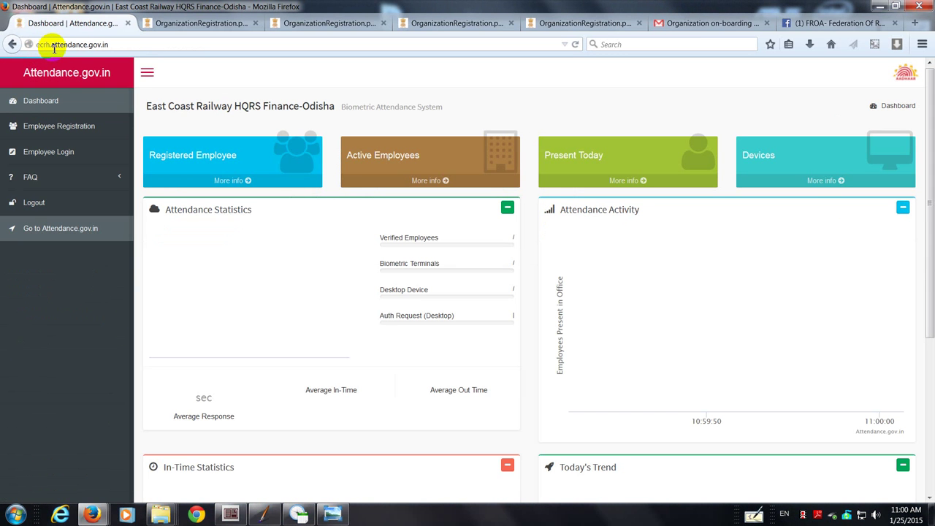
click(37, 203)
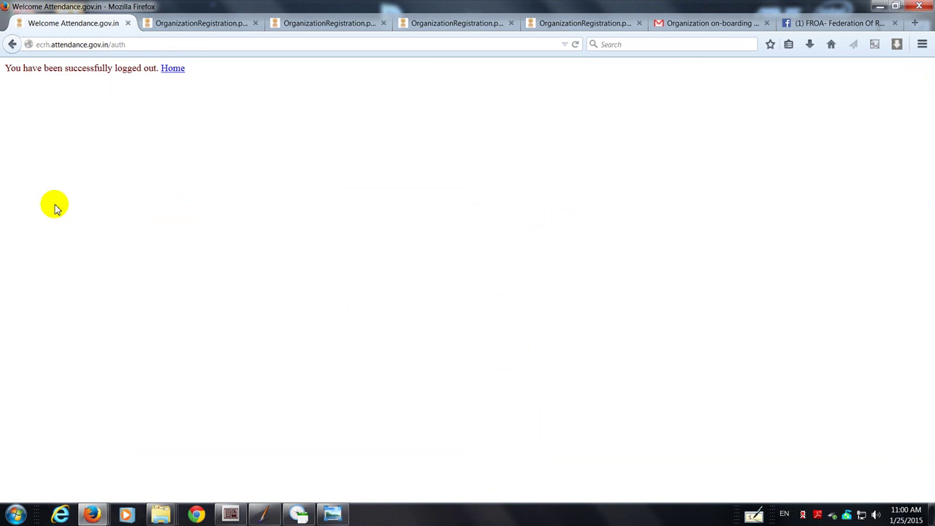
click(173, 68)
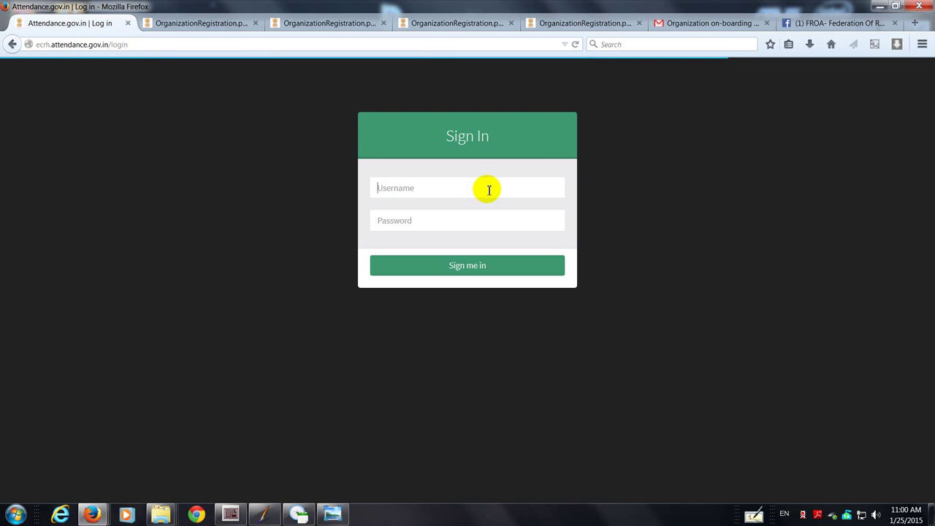
text(ecrh)
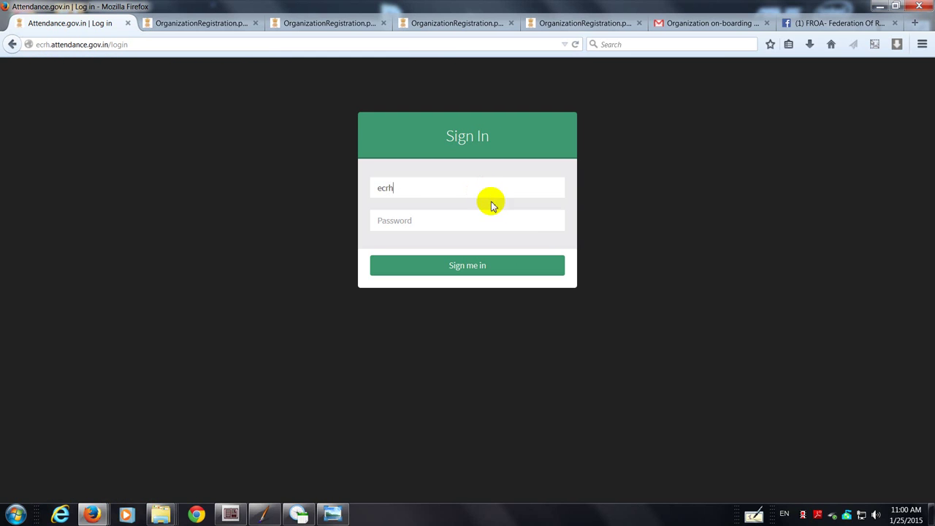
click(487, 220)
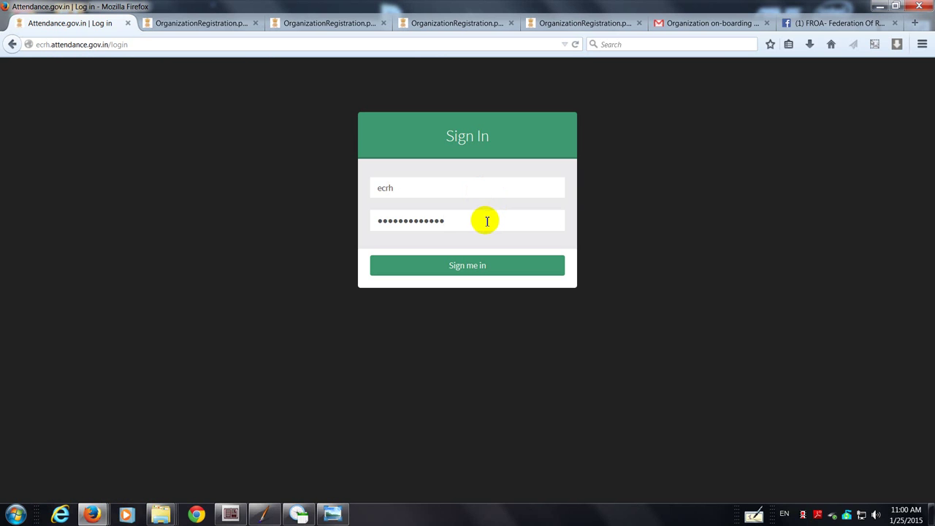
click(460, 269)
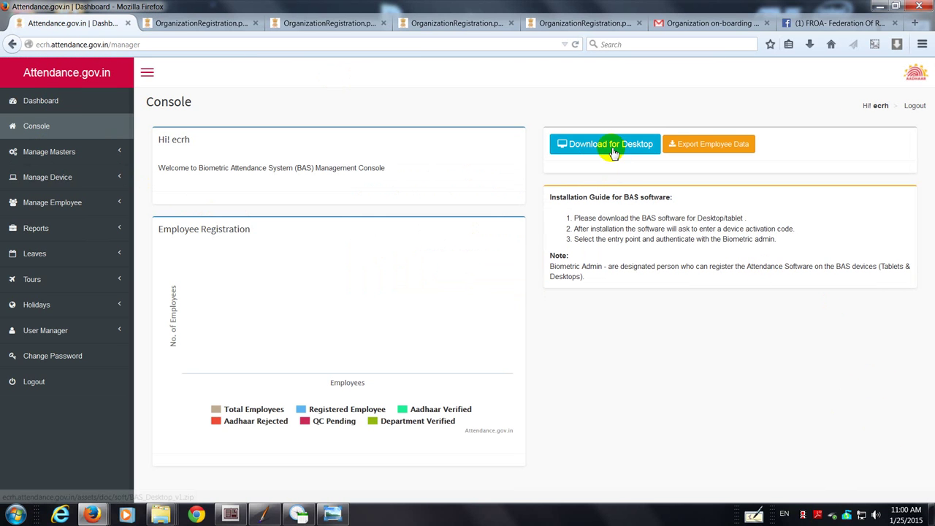
Step: Open the Office Timings edit page under Manage Masters, showing 09:45 in and 18:15 out
click(673, 148)
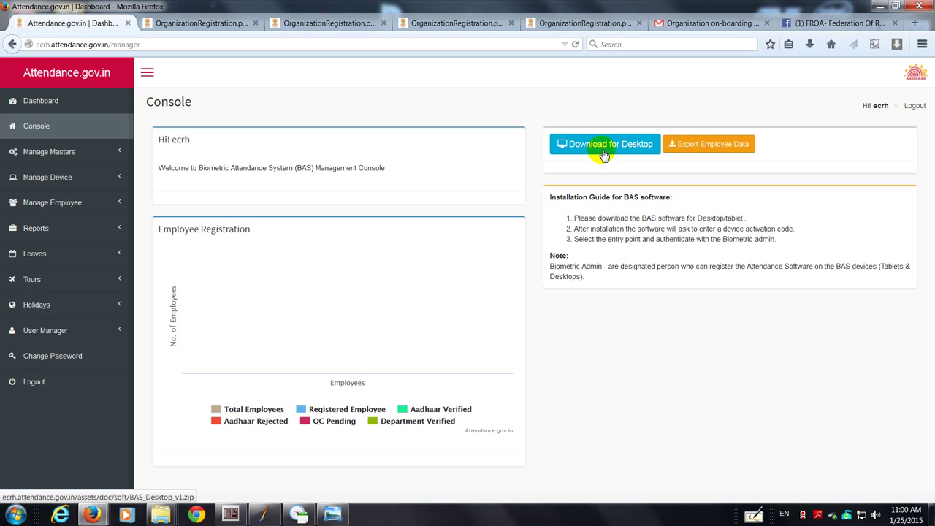
click(58, 158)
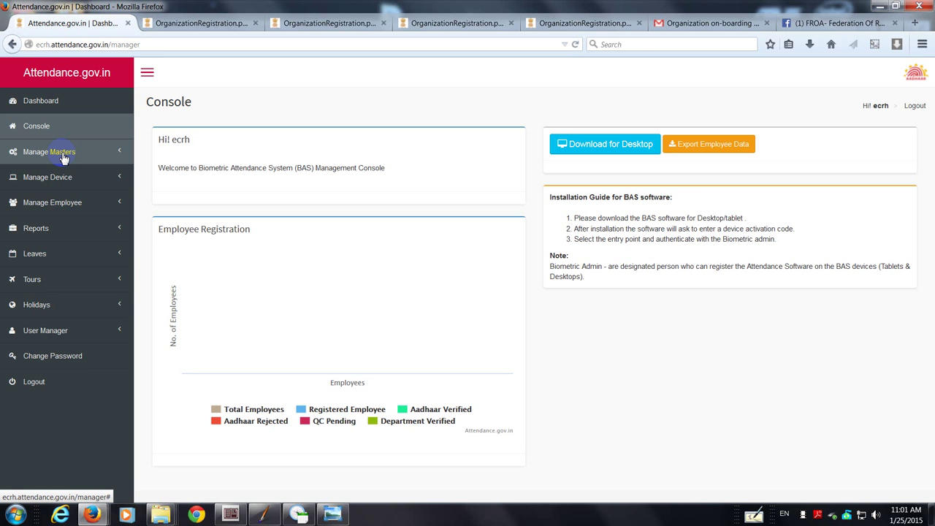
click(62, 151)
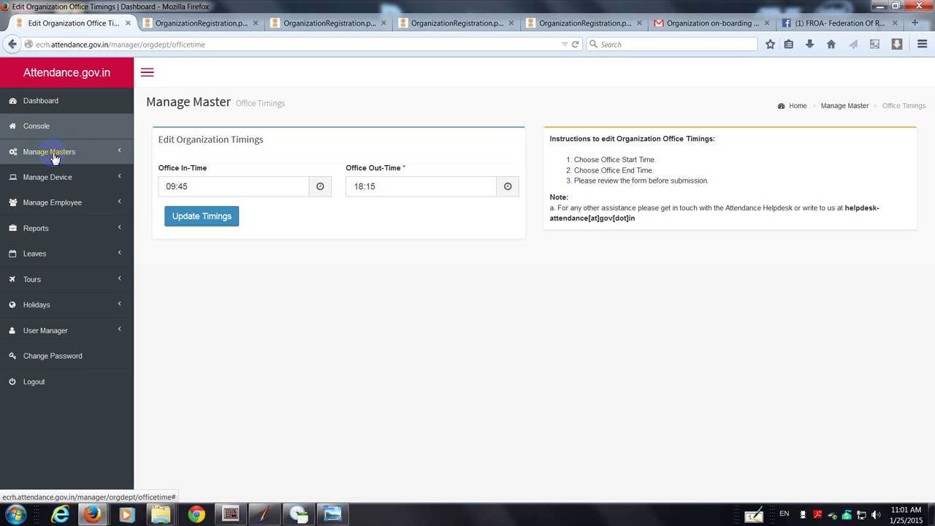
Step: Save the 09:45–18:15 office timings, resubmitting after adjusting the In-Time picker
click(54, 158)
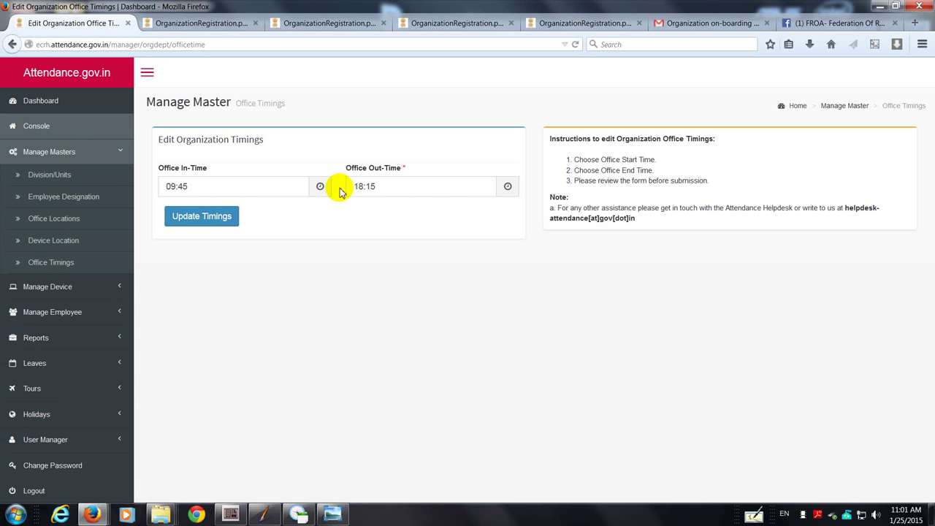
click(207, 222)
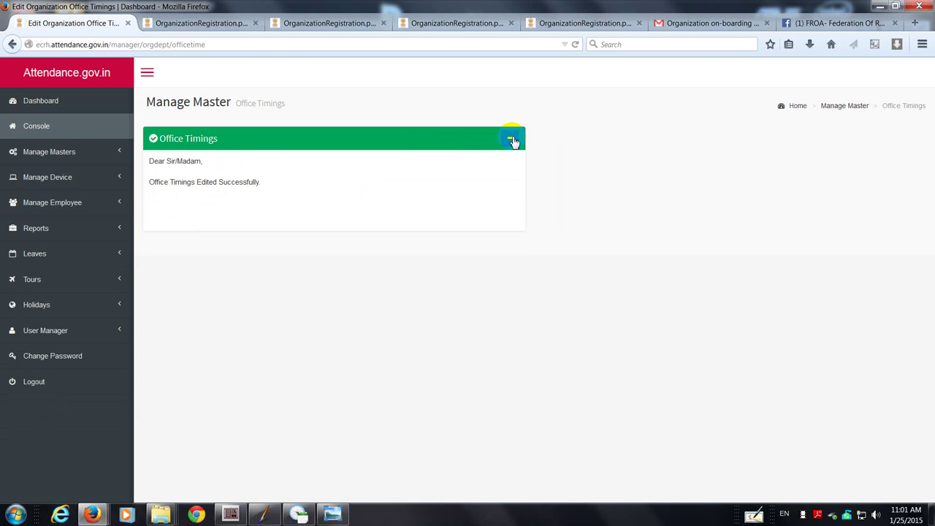
click(52, 154)
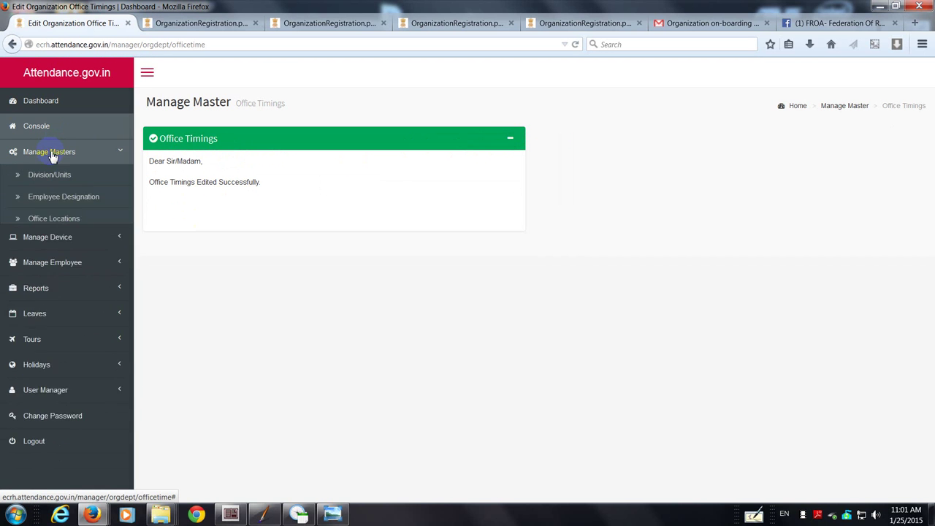
click(56, 260)
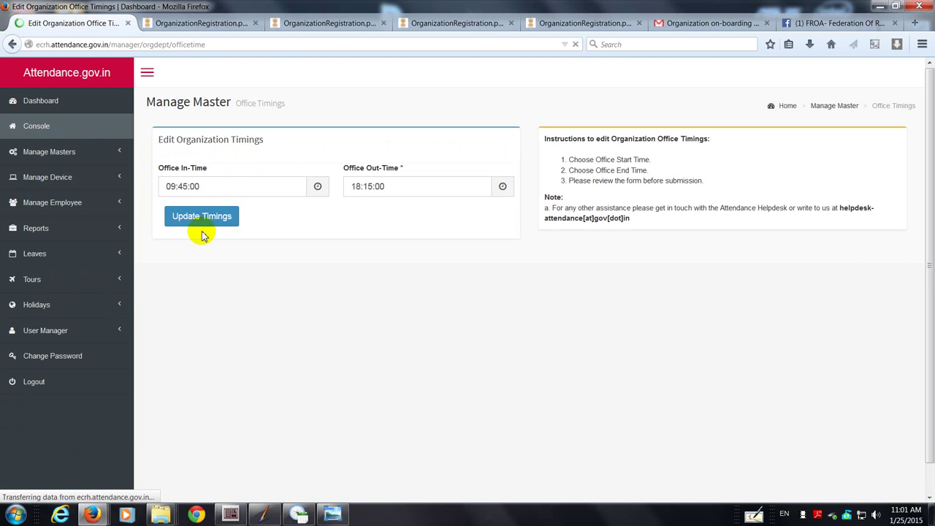
click(192, 187)
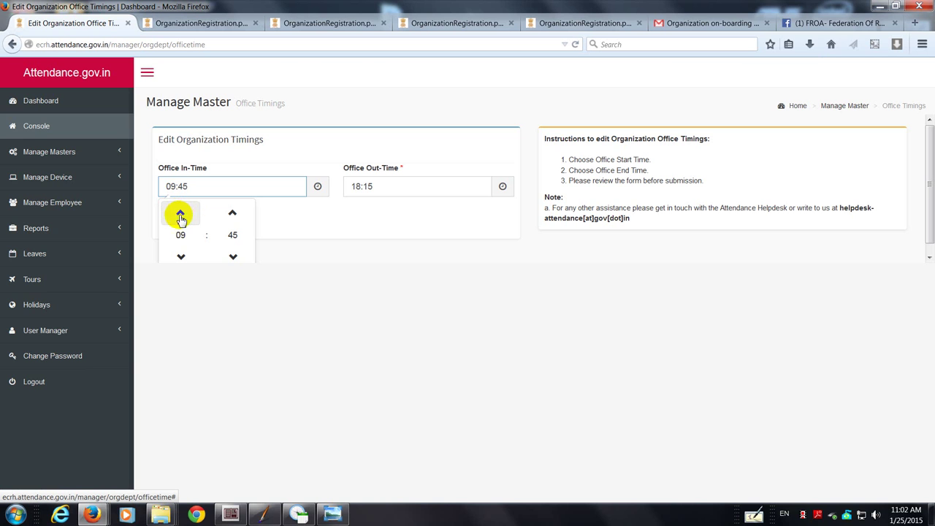
click(180, 213)
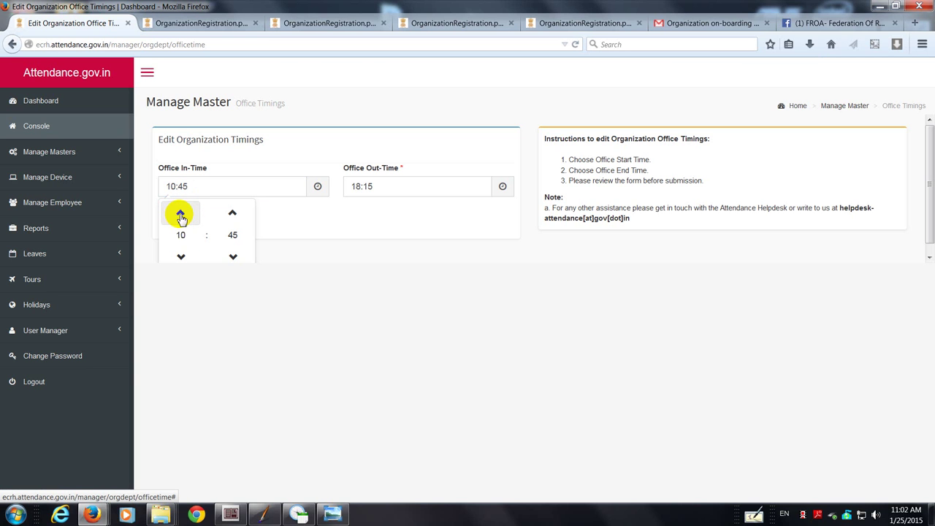
click(352, 216)
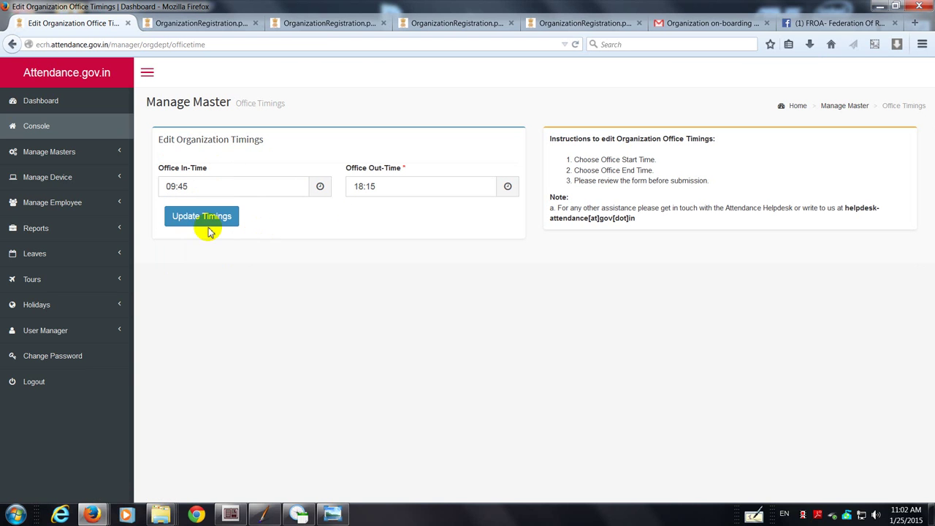
click(205, 219)
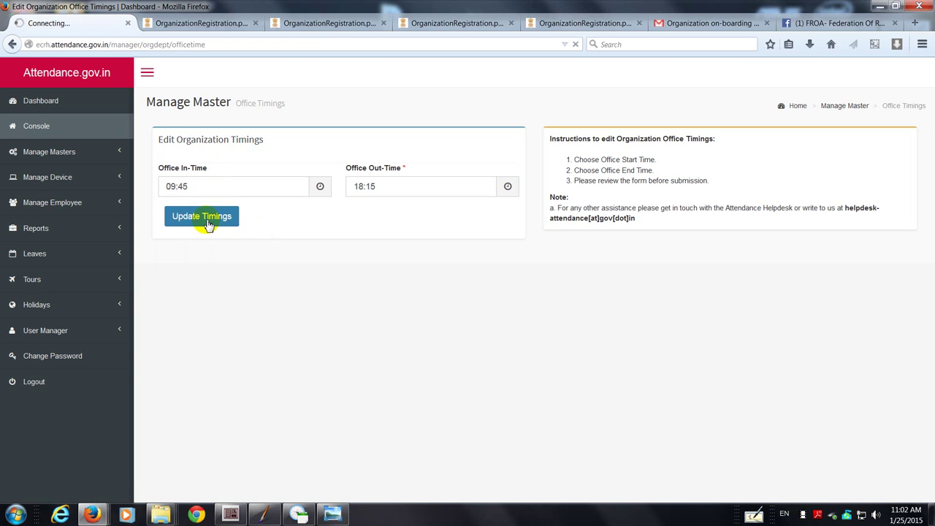
click(62, 154)
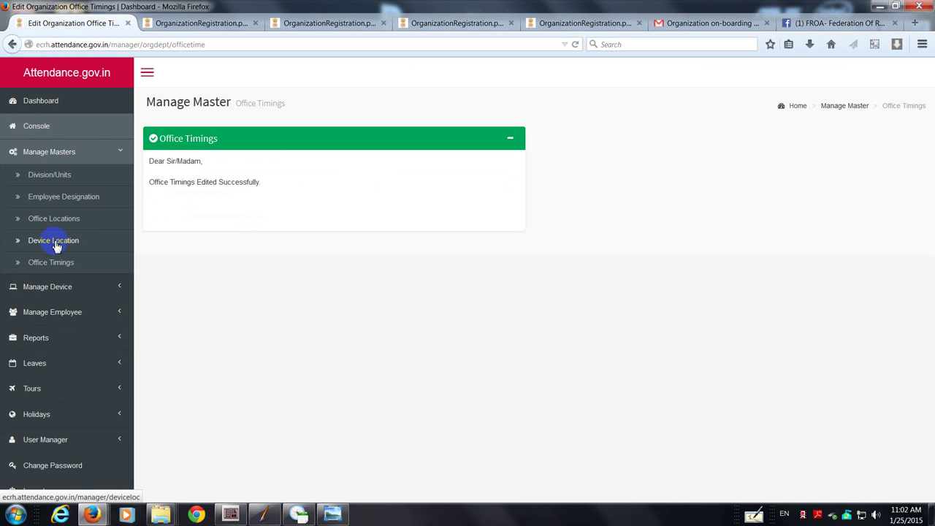
Step: Start a new office location and choose Rail Bhawan in the Office Location dropdown
click(57, 221)
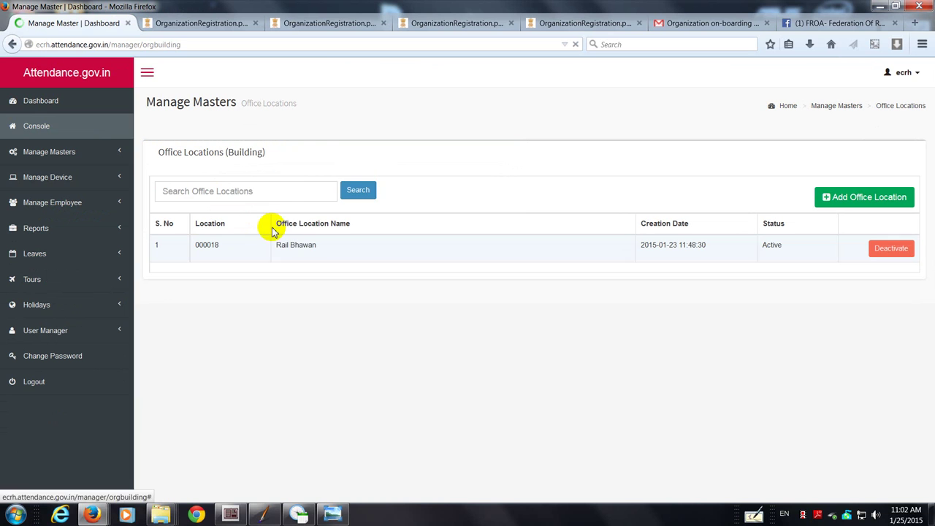
click(289, 193)
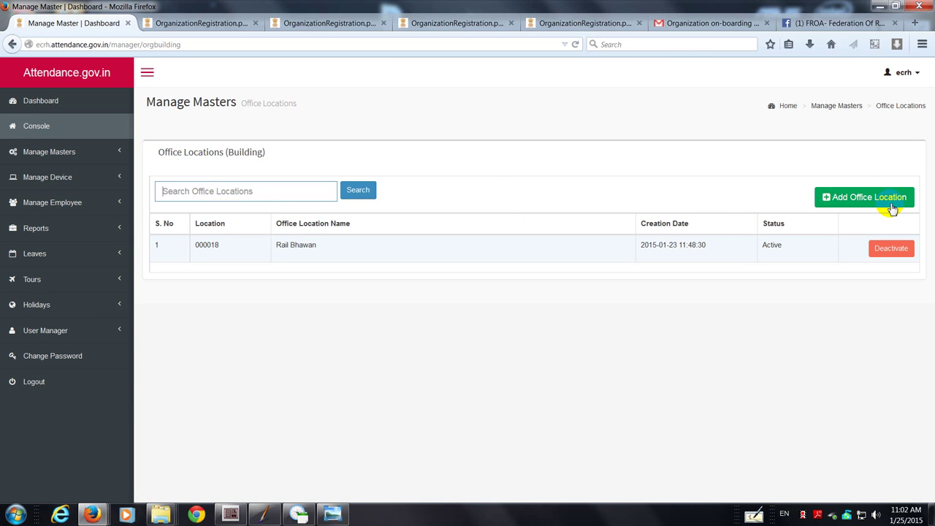
click(890, 204)
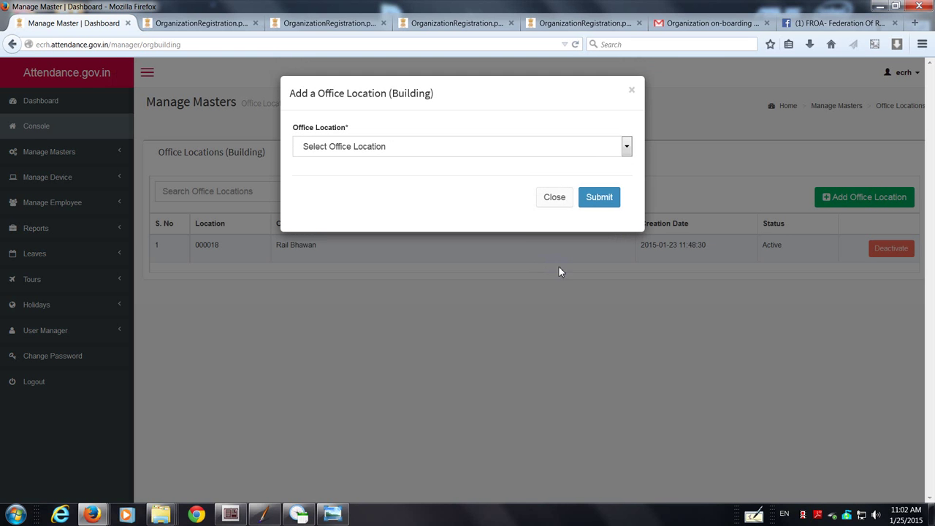
click(626, 148)
mouse_move(621, 176)
mouse_down()
mouse_move(635, 349)
mouse_move(625, 167)
mouse_up()
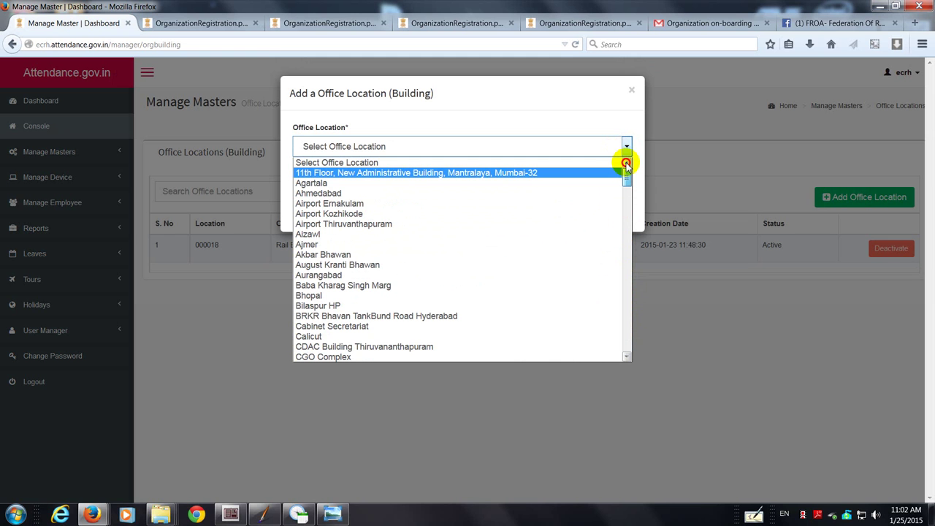
drag(626, 167, 626, 292)
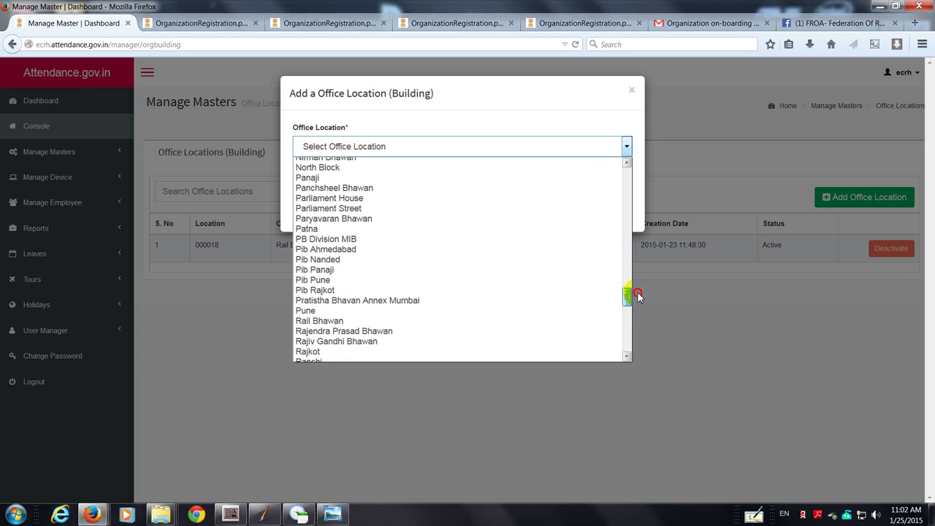
click(380, 318)
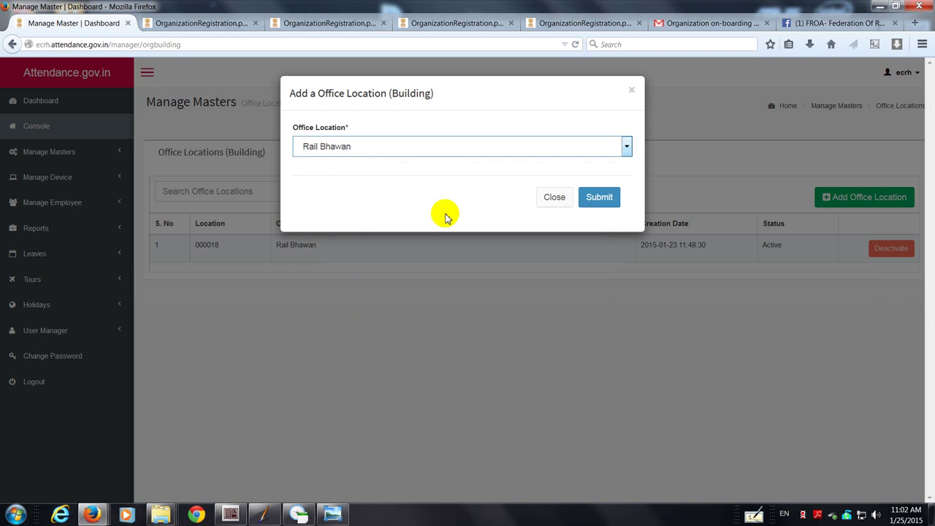
Step: Minimize the Windows Photo Viewer form image to get back to the Add Office Location form
click(624, 146)
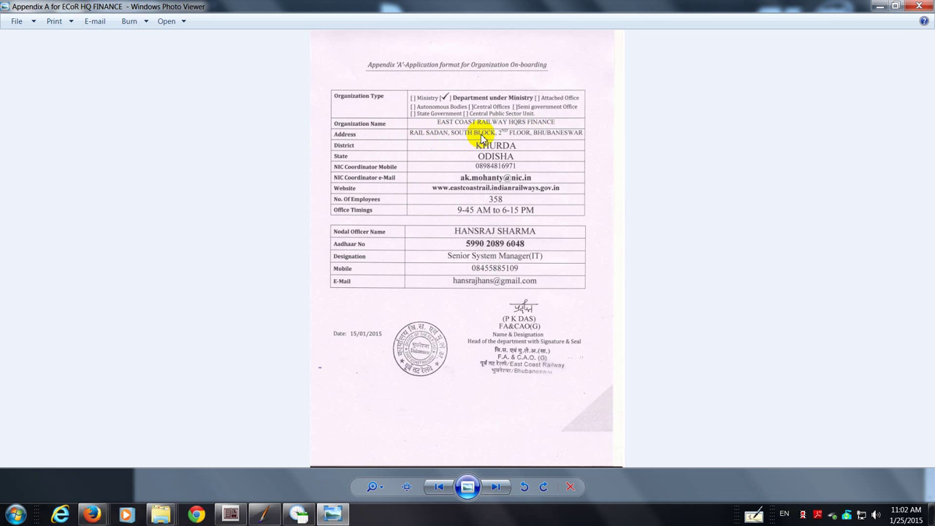
click(879, 6)
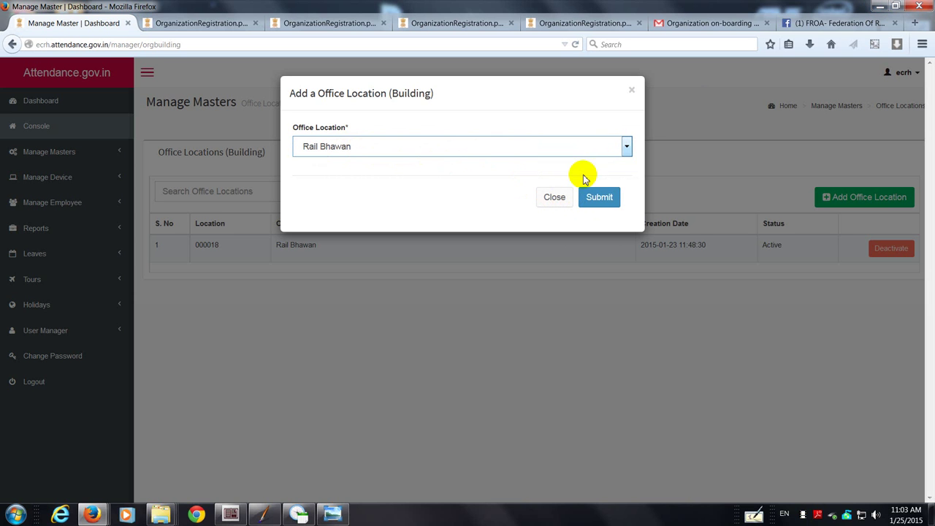
Step: Close the Add Office Location form unsaved, leaving only Rail Bhawan (000018) listed
click(554, 199)
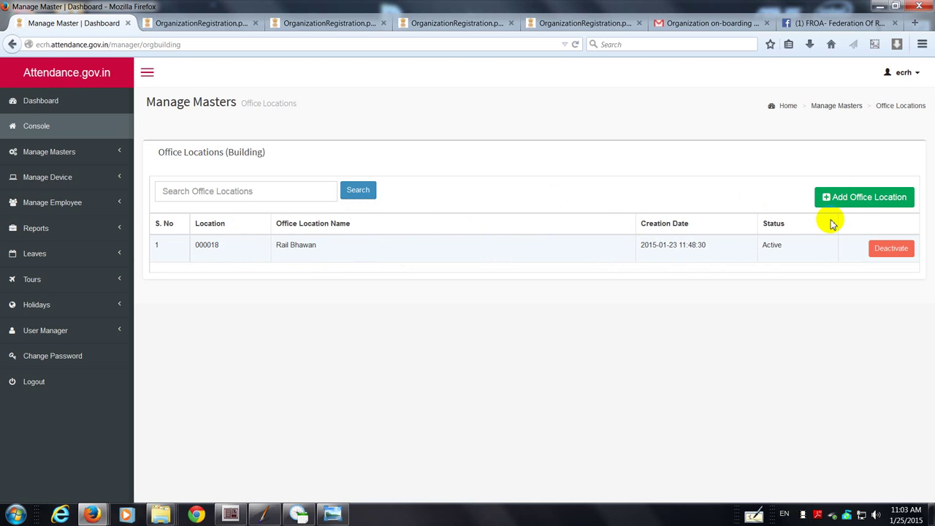
click(44, 158)
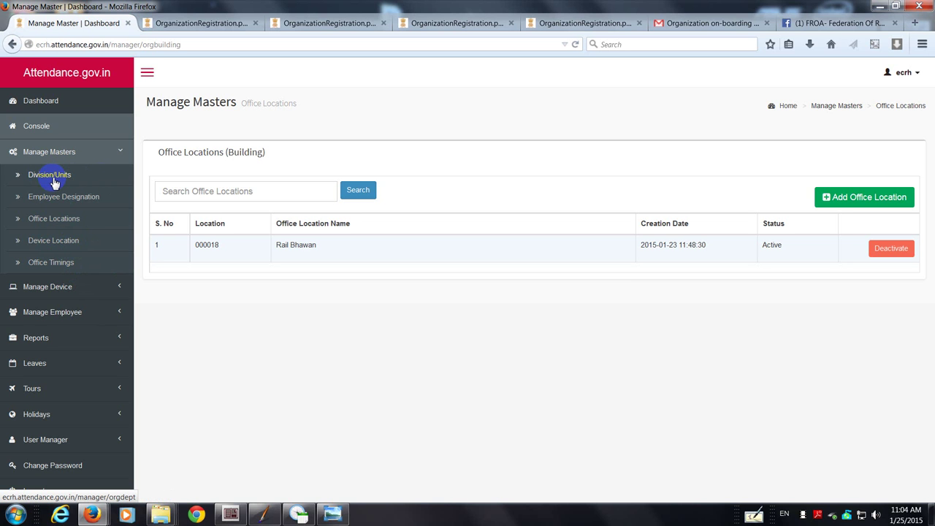
Step: Add a Division/Unit named FACAO's Secretariat, now listed as 000298 and Active
click(53, 180)
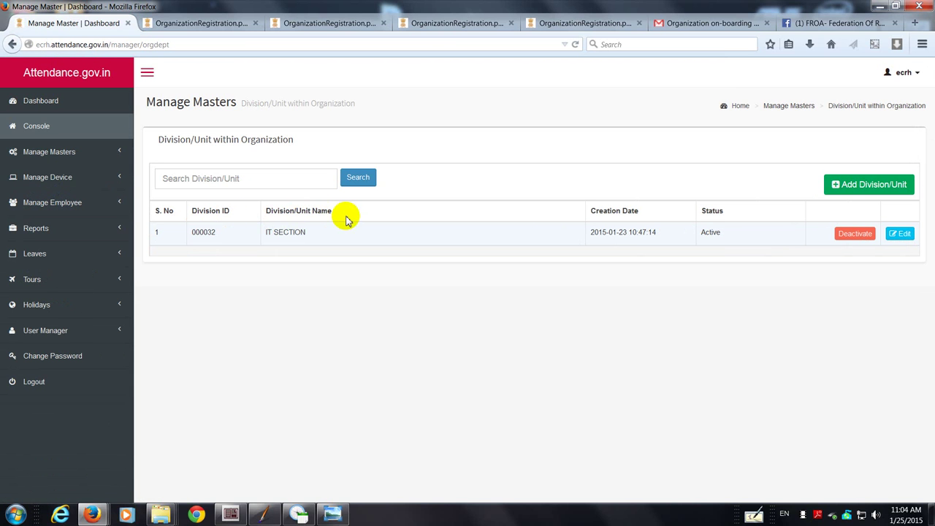
click(867, 186)
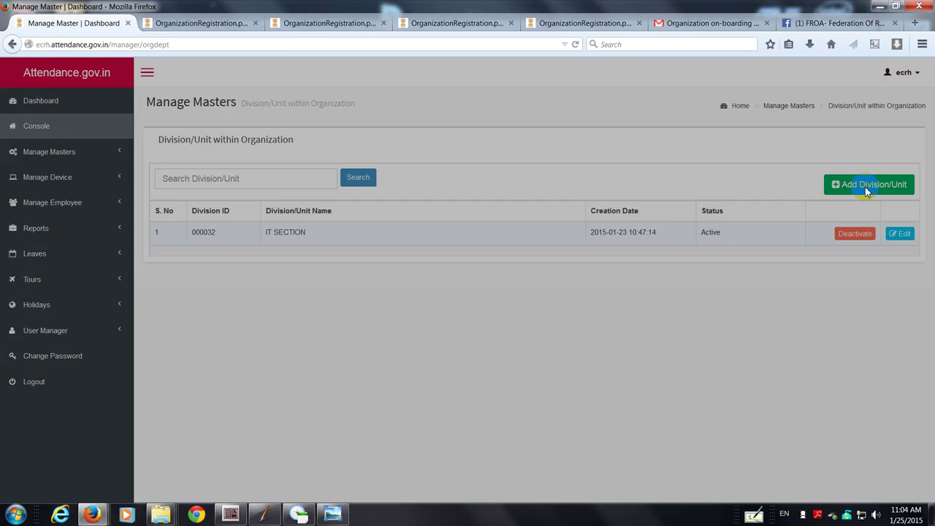
click(388, 146)
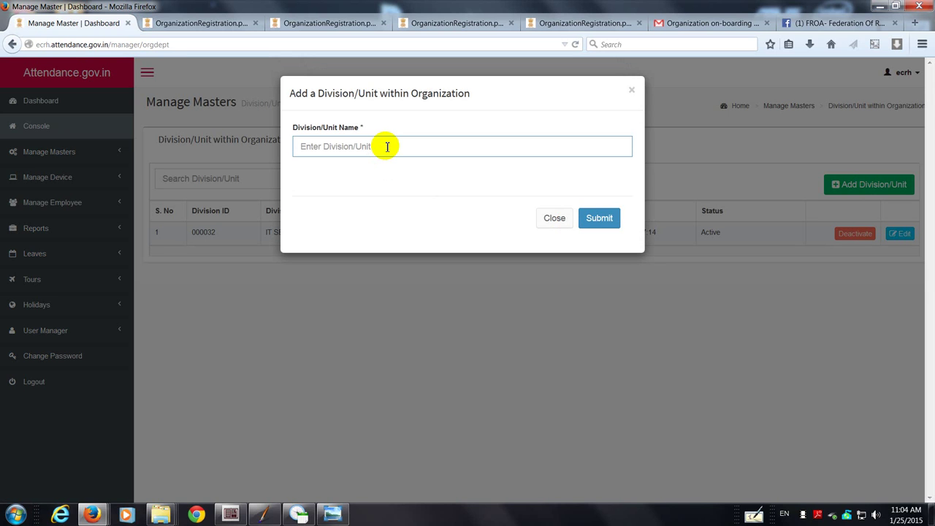
text(Administration)
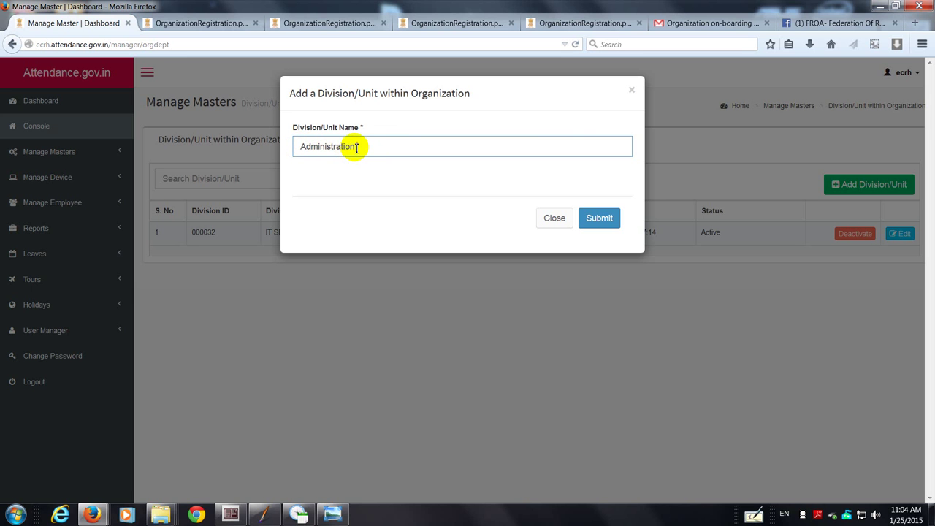
drag(357, 147, 298, 147)
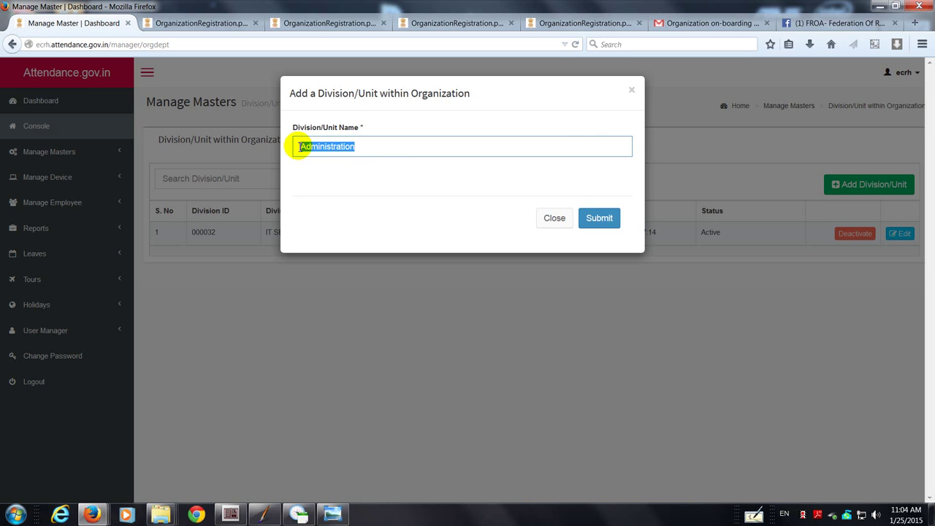
text(Secretariat)
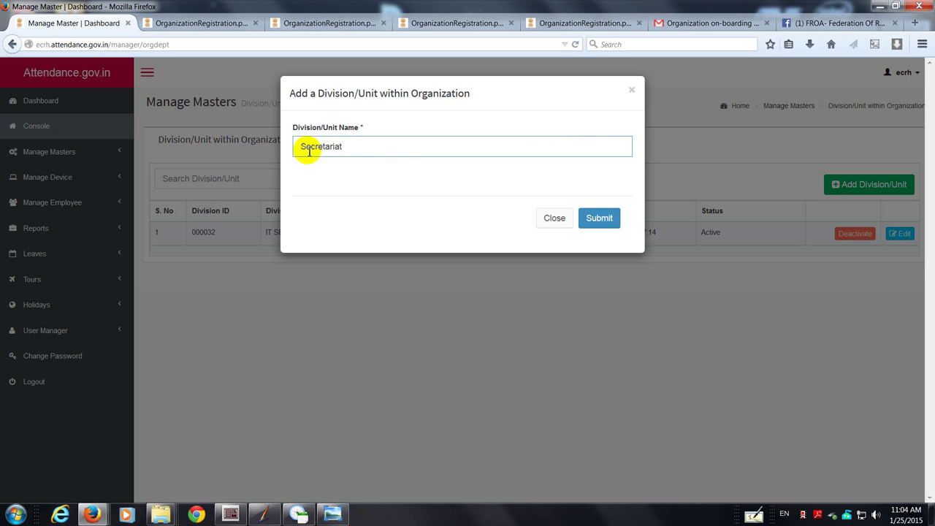
click(300, 146)
text(F)
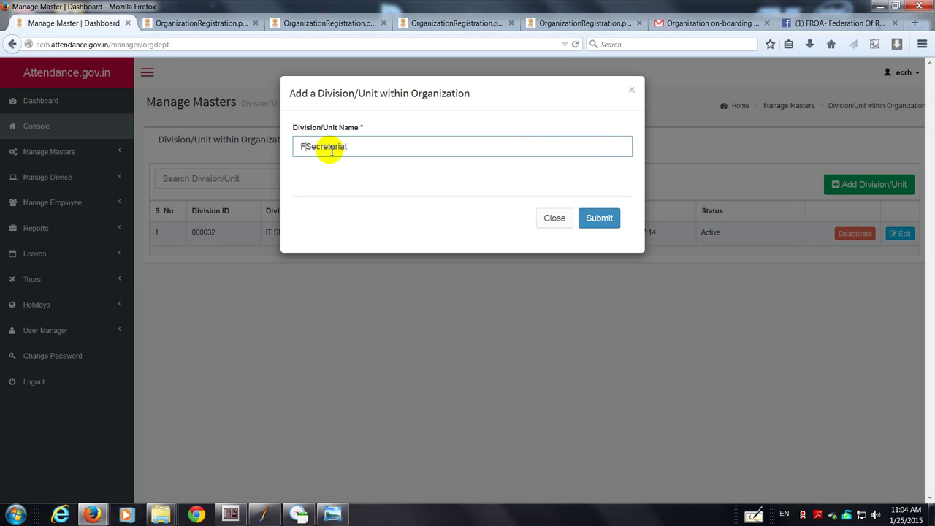
text(ACAO's)
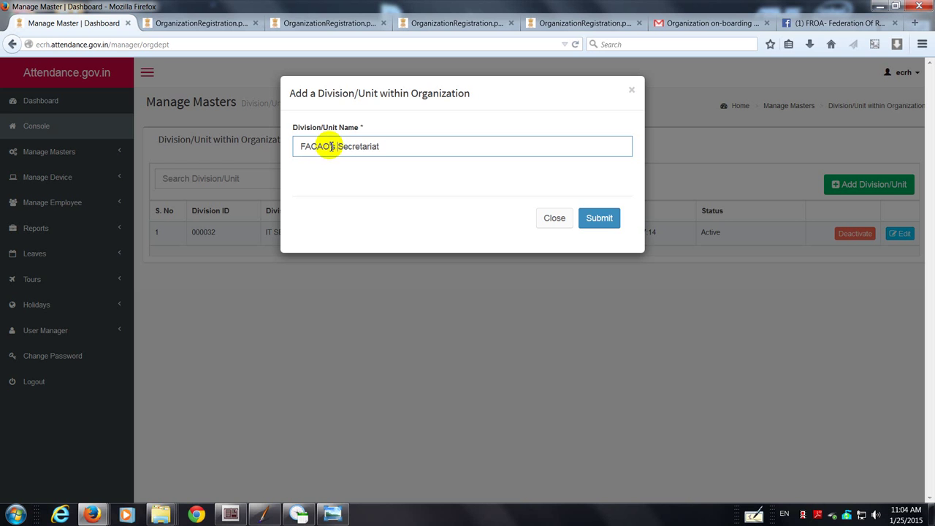
click(600, 220)
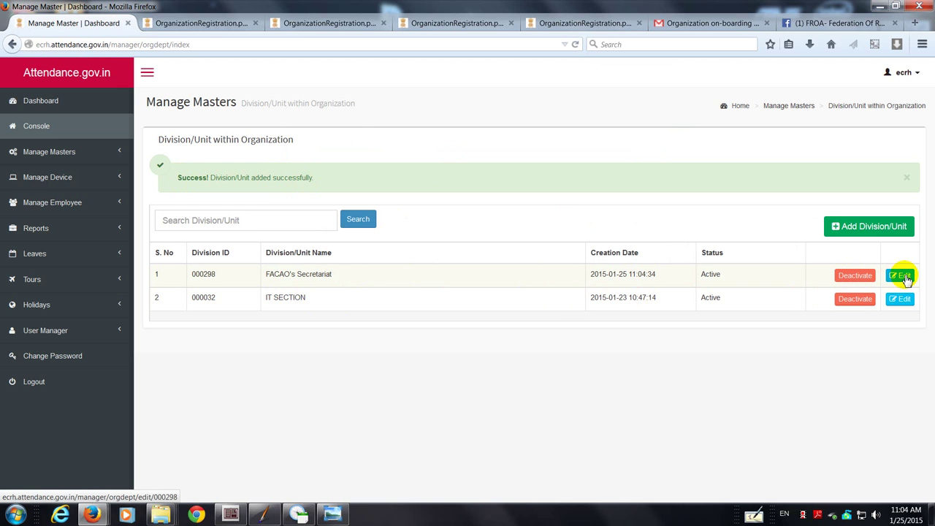
Step: Rename division 000298 from FACAO's Secretariat to FA & CAO Secretariat
click(904, 276)
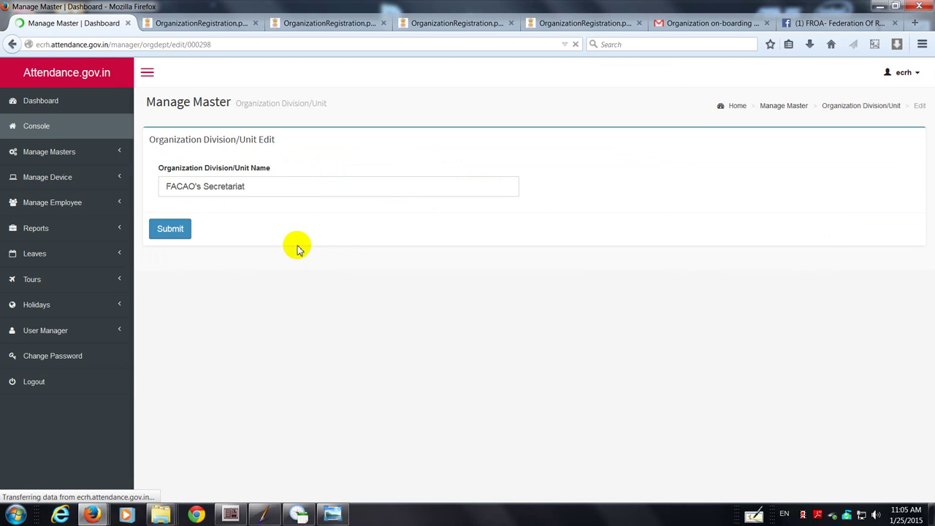
click(203, 187)
key(BackSpace)
key(BackSpace)
key(BackSpace)
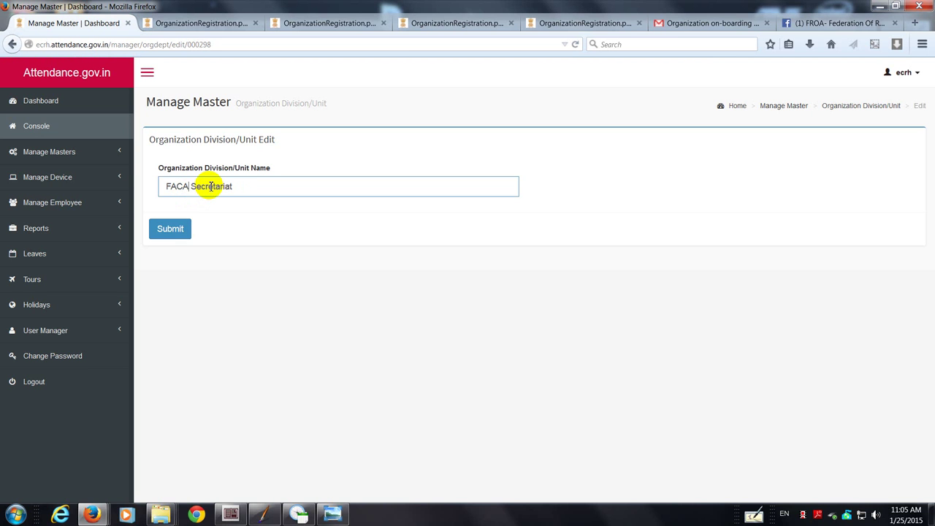
text(O)
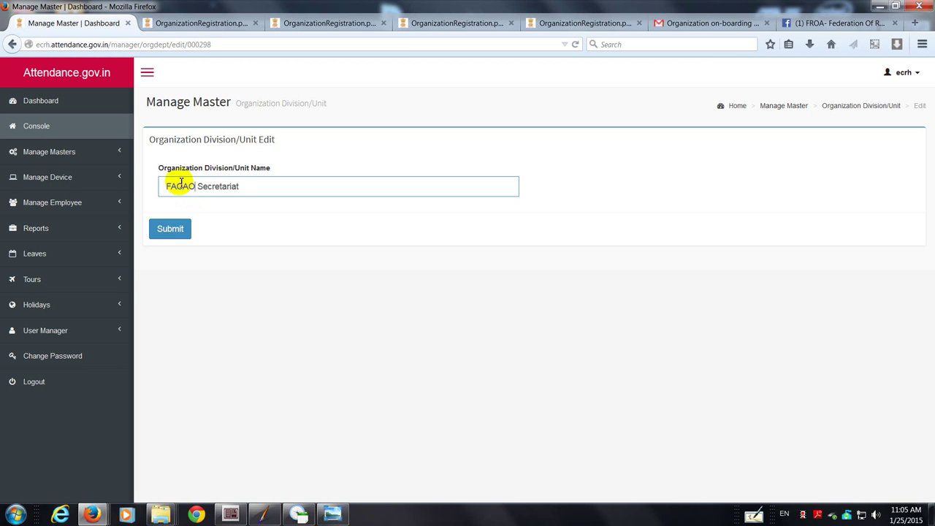
click(175, 186)
text(&)
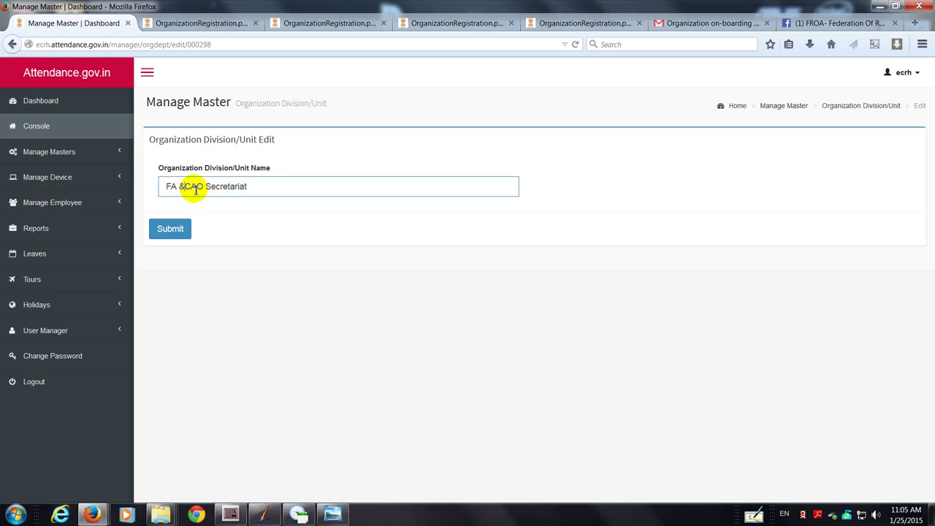
click(177, 231)
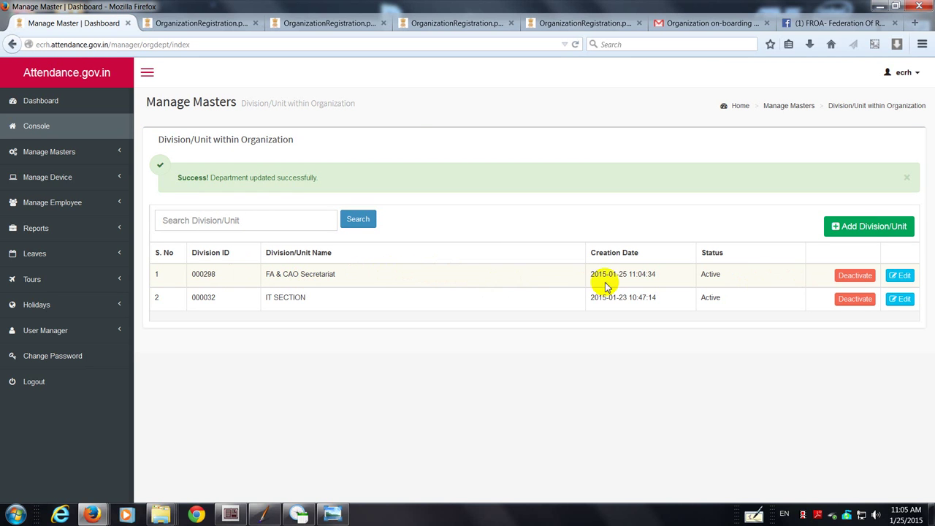
click(82, 156)
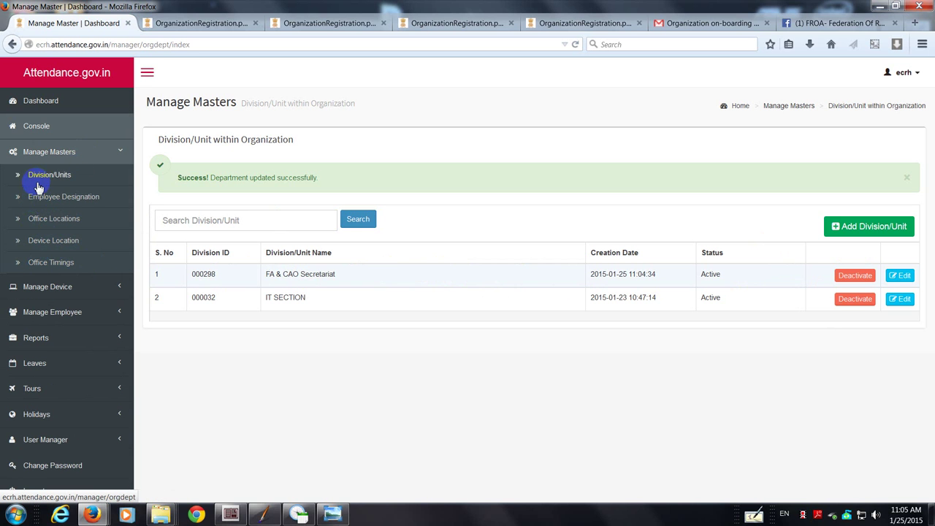
Step: Start a new entry on the Employee Designations page and browse the Designation dropdown options
click(84, 201)
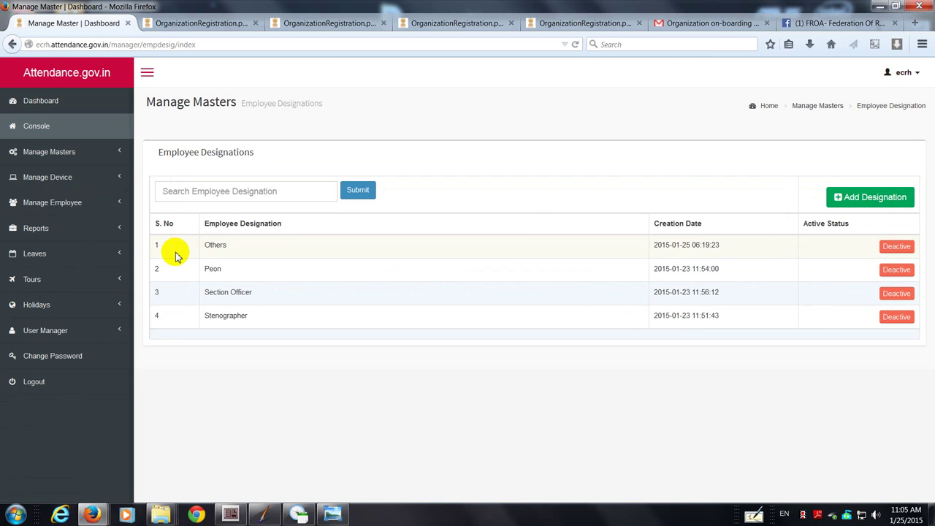
click(849, 200)
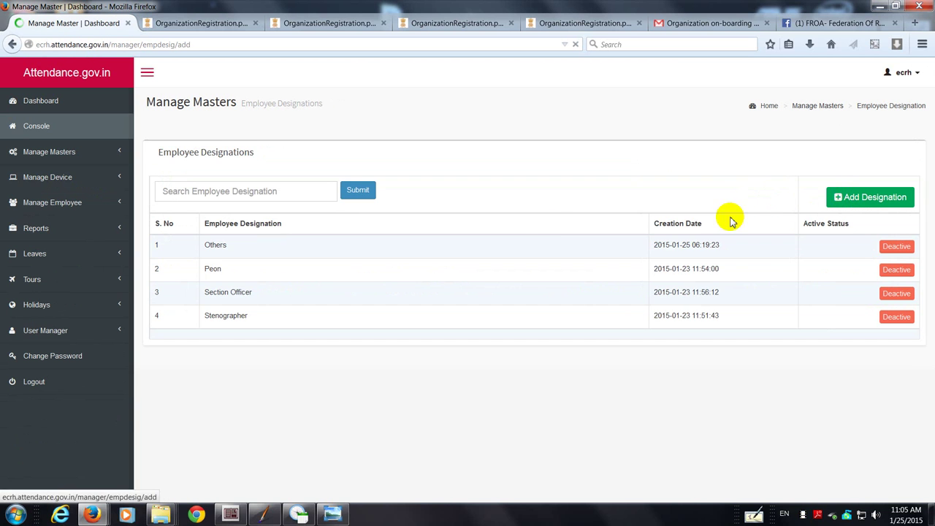
click(516, 188)
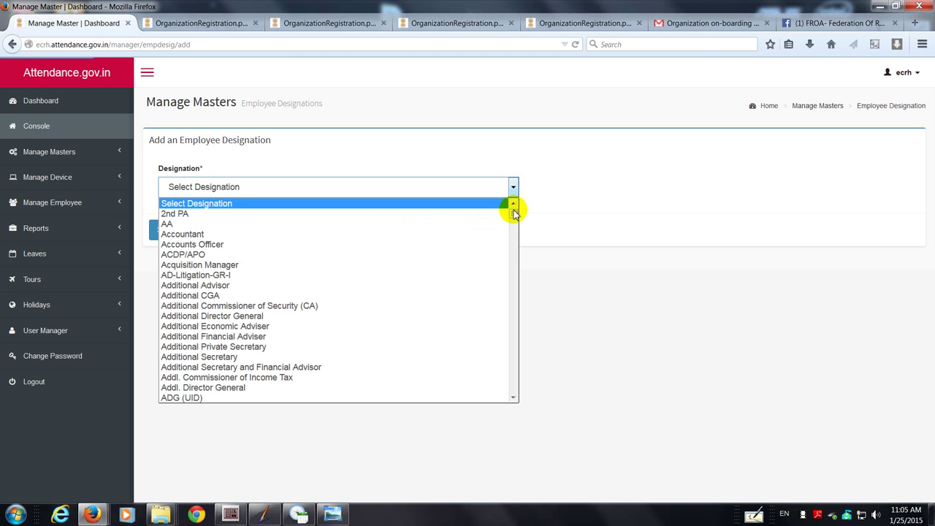
drag(513, 214, 511, 390)
click(514, 310)
scroll(520, 300, up, 20)
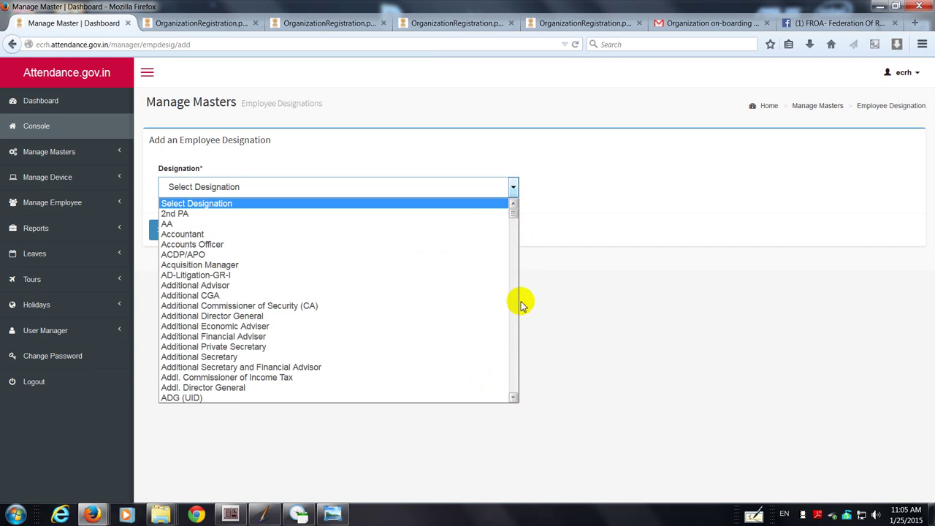
mouse_move(515, 217)
mouse_down()
mouse_move(522, 396)
mouse_move(517, 202)
mouse_up()
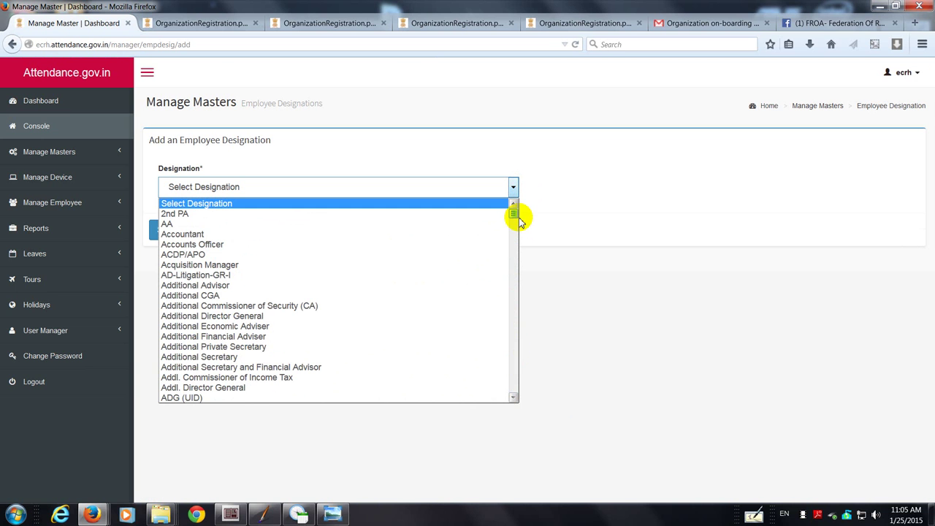
drag(518, 217, 509, 304)
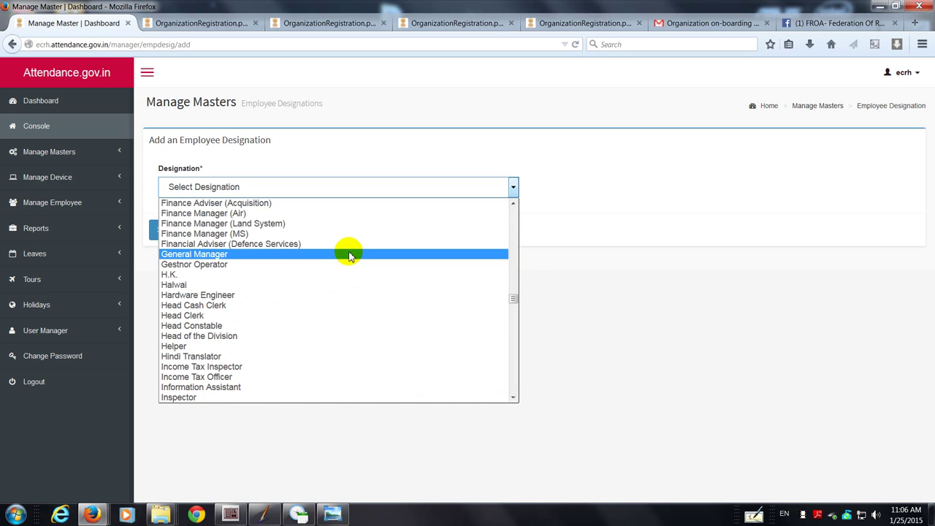
drag(511, 301, 520, 220)
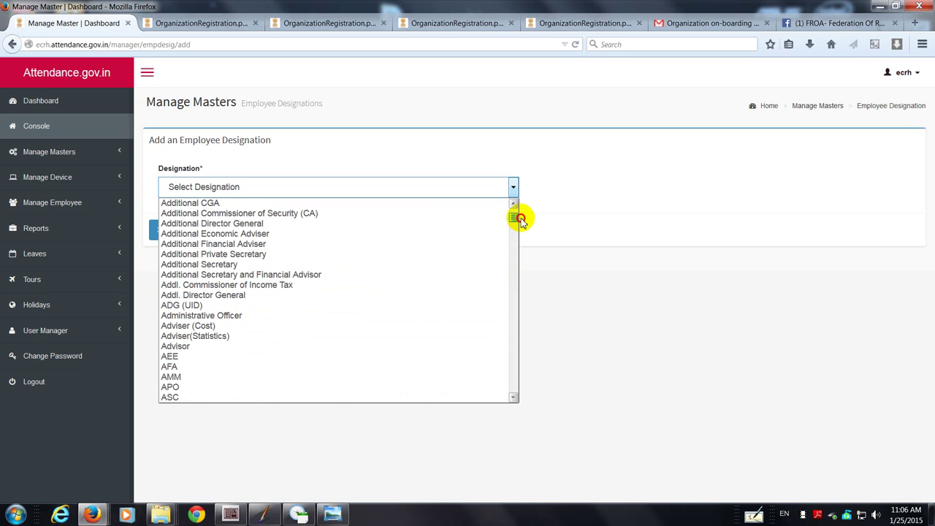
drag(519, 220, 268, 183)
Step: Browse the Designation dropdown without submitting, leaving Economic Advisor selected
click(264, 183)
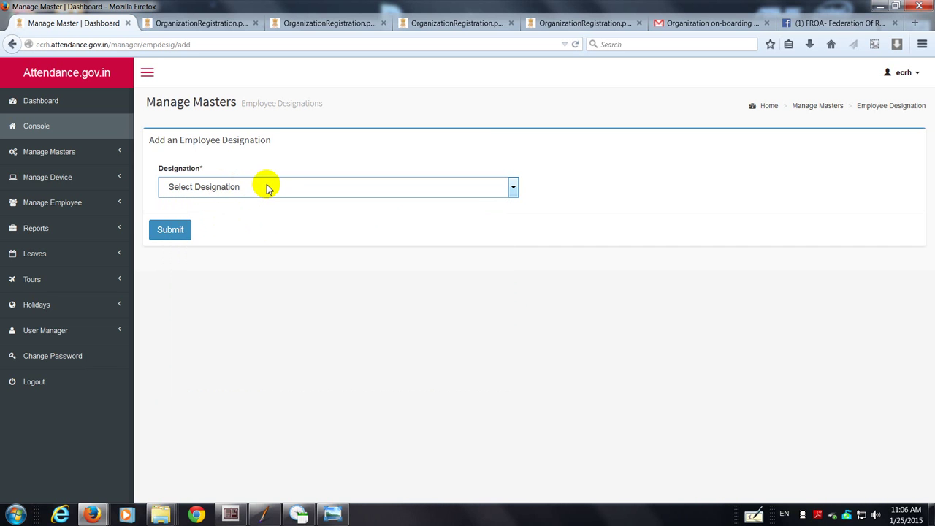
click(231, 187)
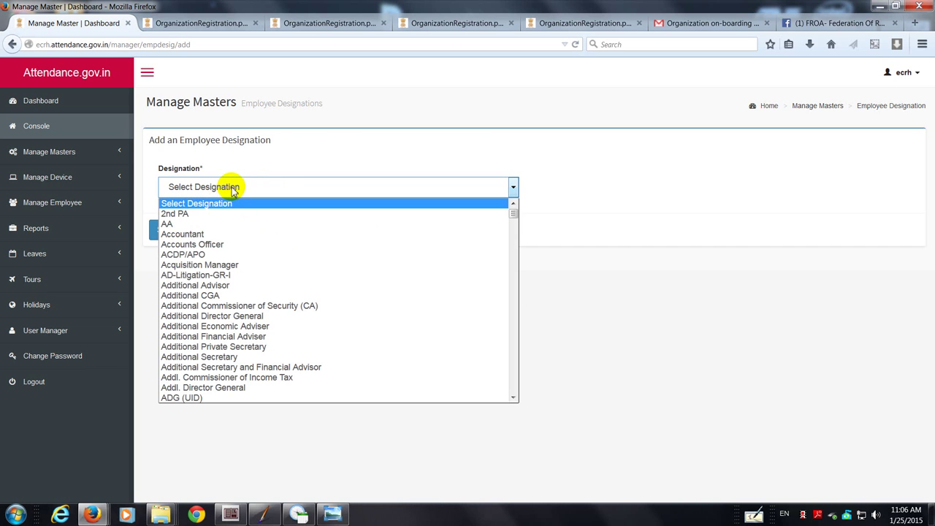
click(346, 188)
key(e)
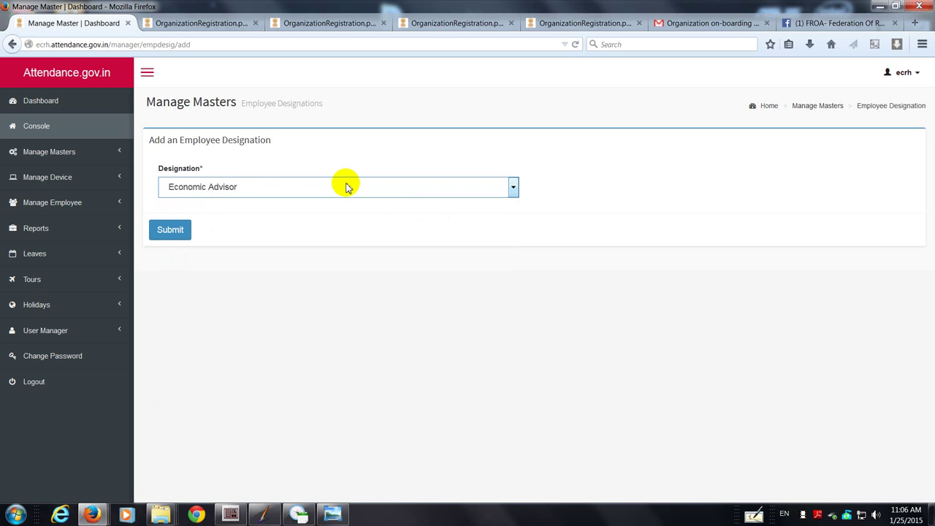
key(n)
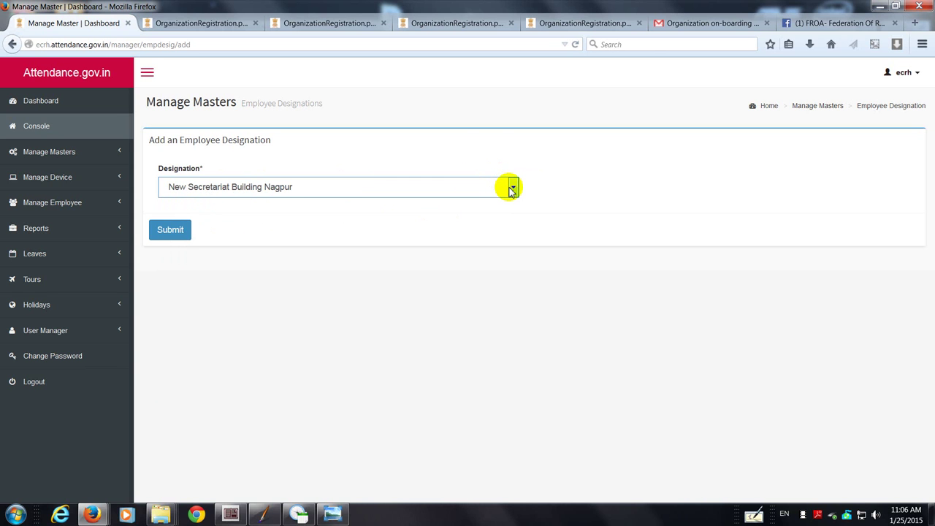
key(e)
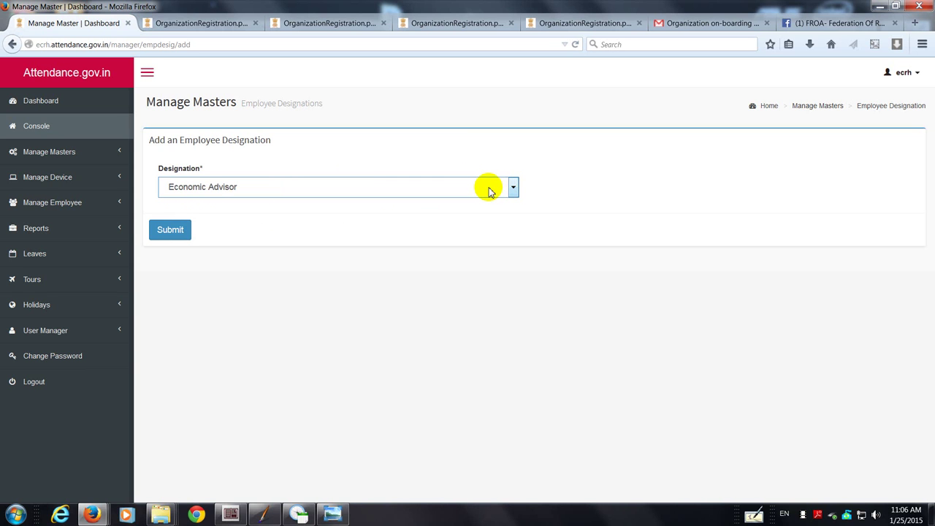
click(514, 187)
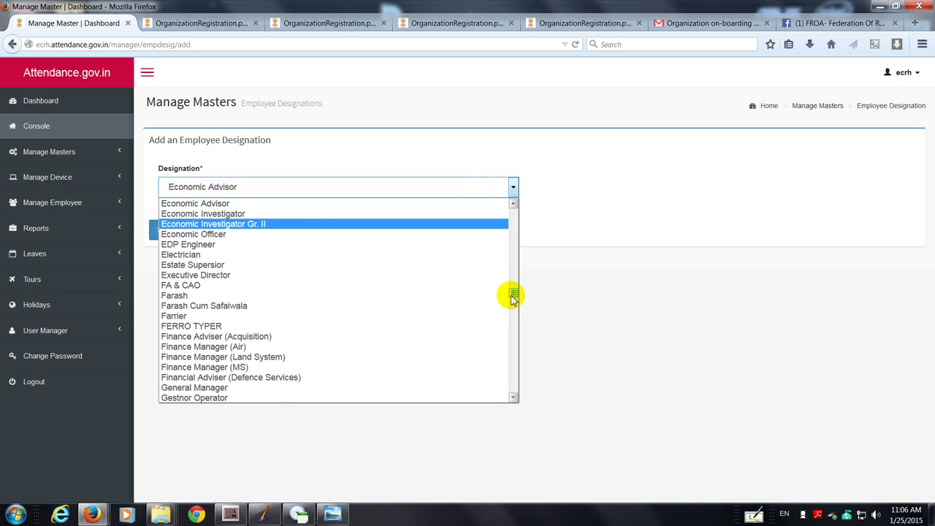
drag(513, 300, 512, 287)
scroll(513, 291, down, 1)
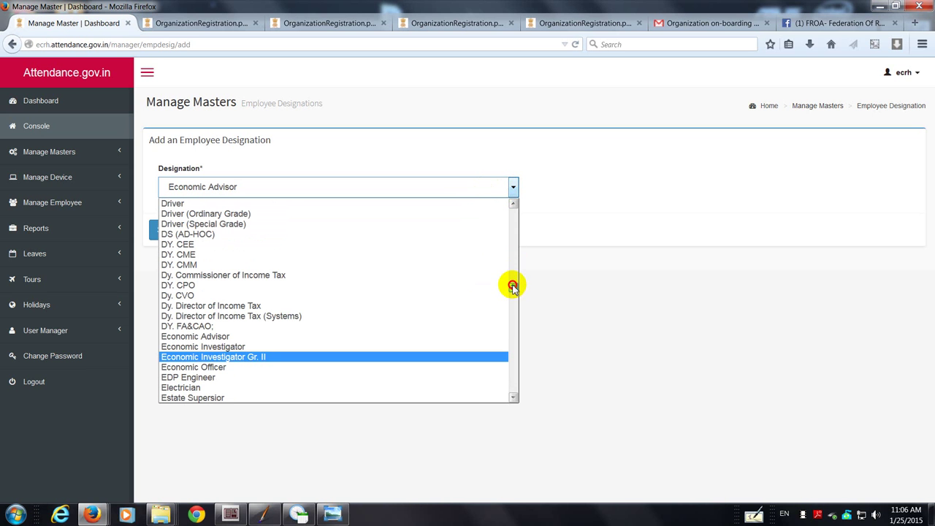
click(217, 187)
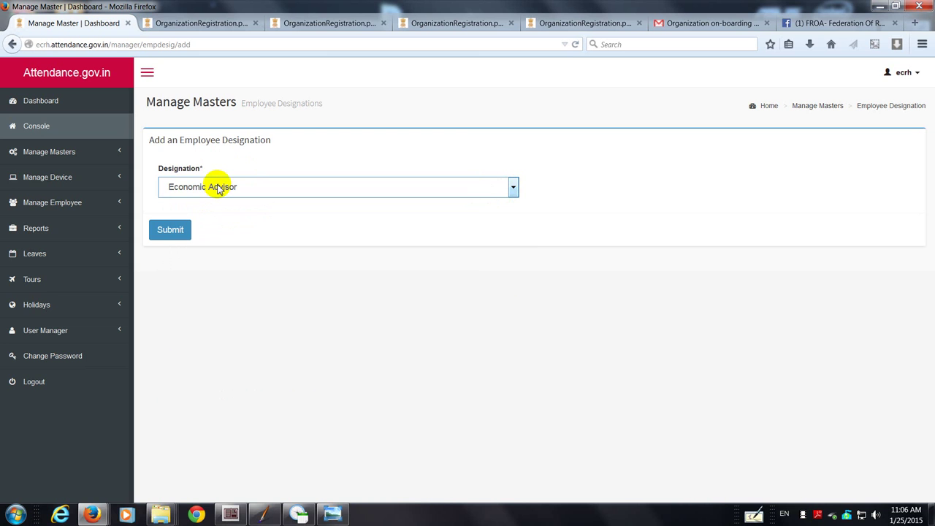
Step: Browse on to JAA and Office Assistant, then open the Employee Designations list under Manage Masters
click(513, 188)
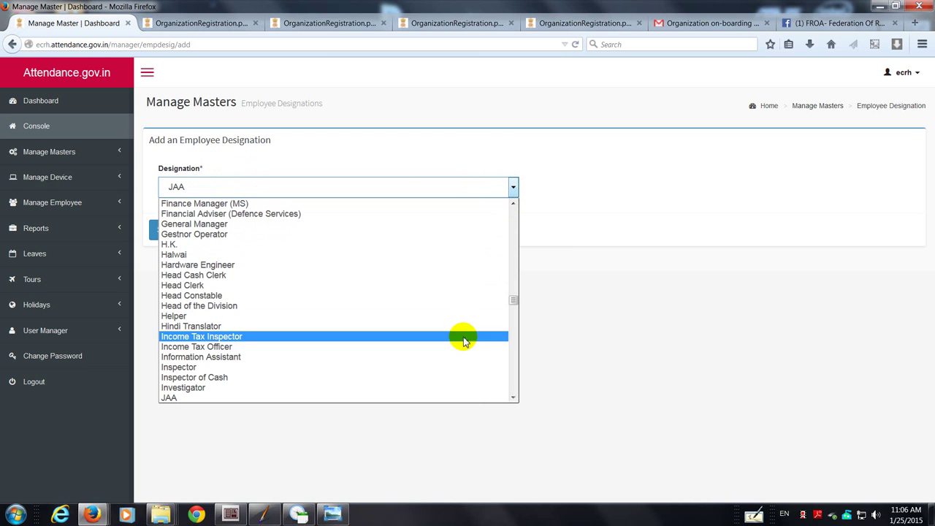
scroll(459, 321, down, 5)
click(381, 192)
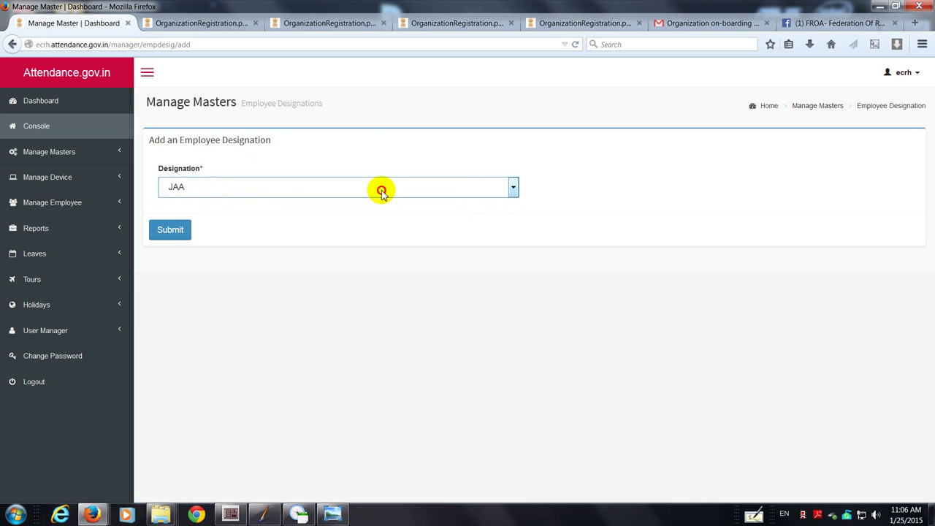
key(o)
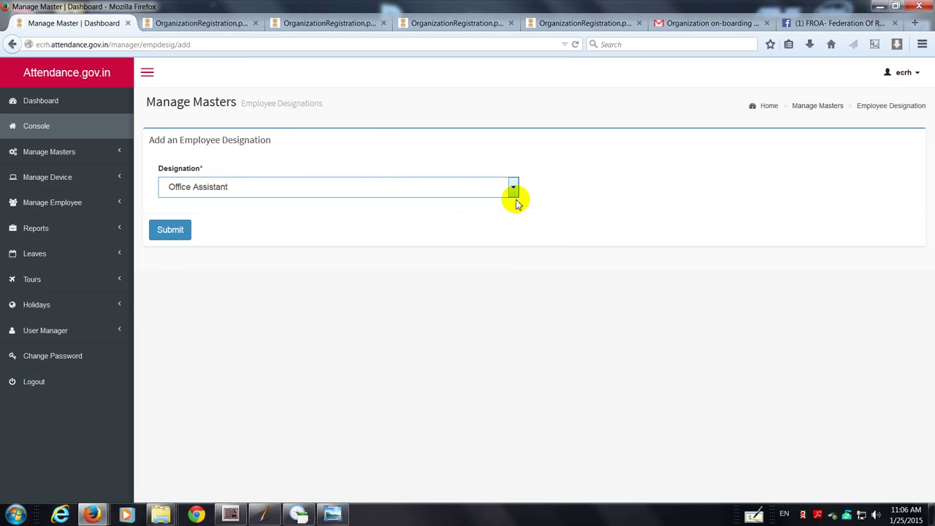
click(513, 188)
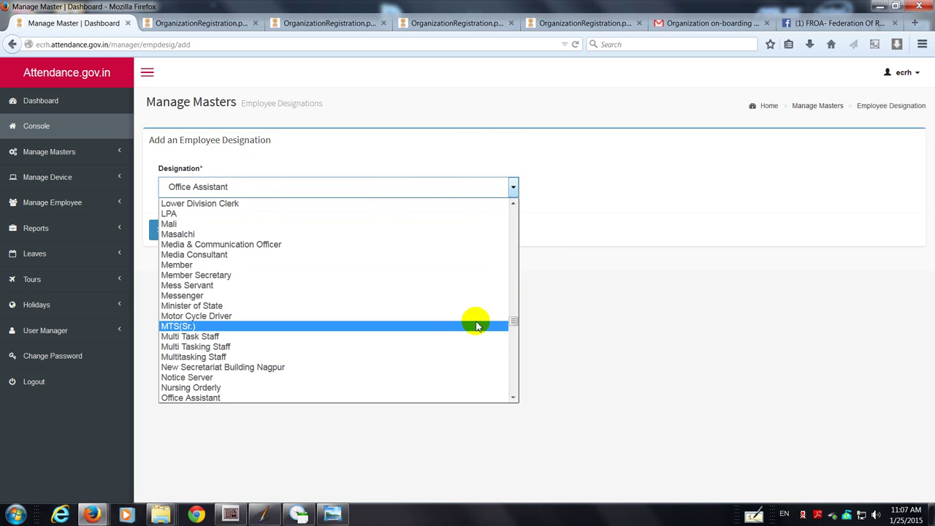
scroll(475, 324, down, 2)
scroll(476, 322, down, 2)
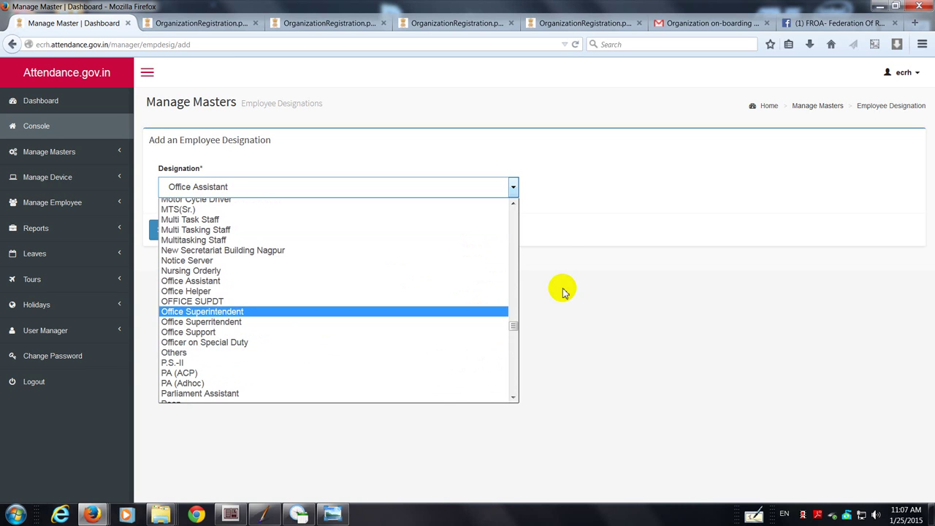
click(583, 276)
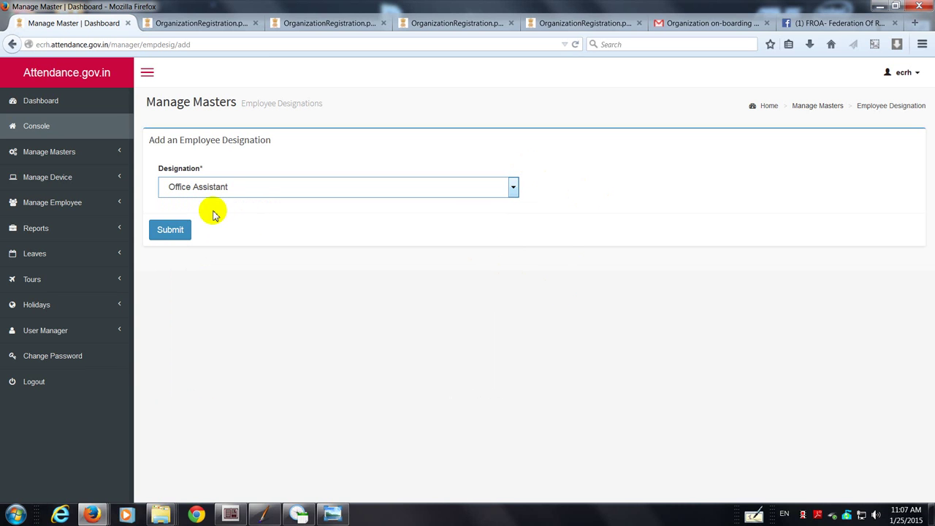
click(51, 159)
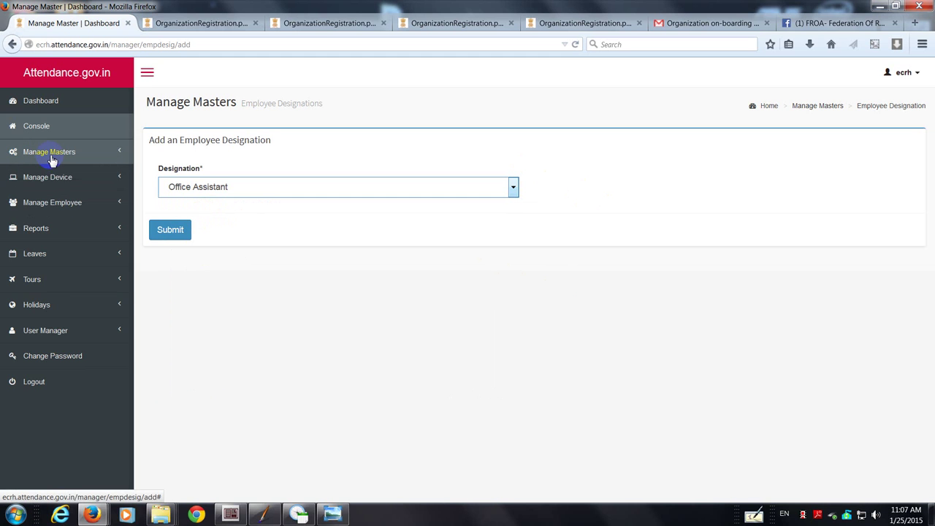
click(63, 203)
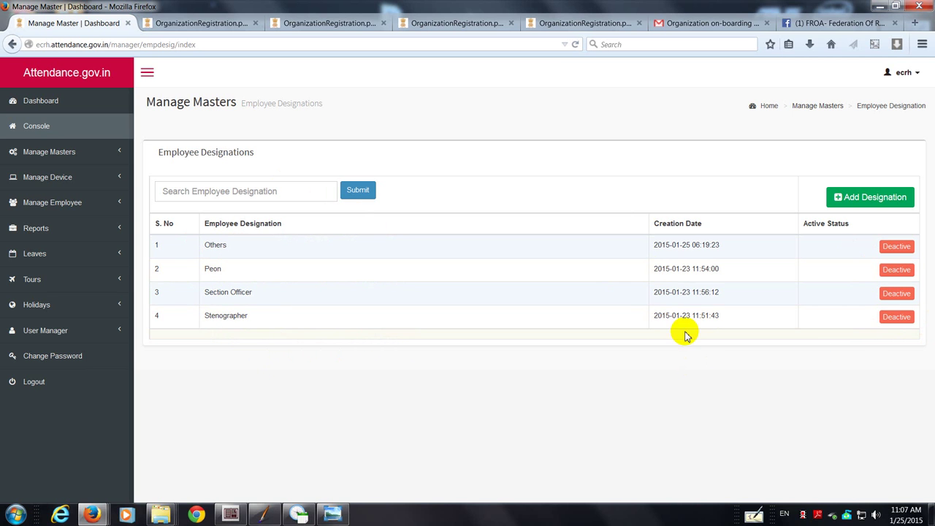
Step: Add Accounts Officer as a new employee designation and submit it
click(869, 198)
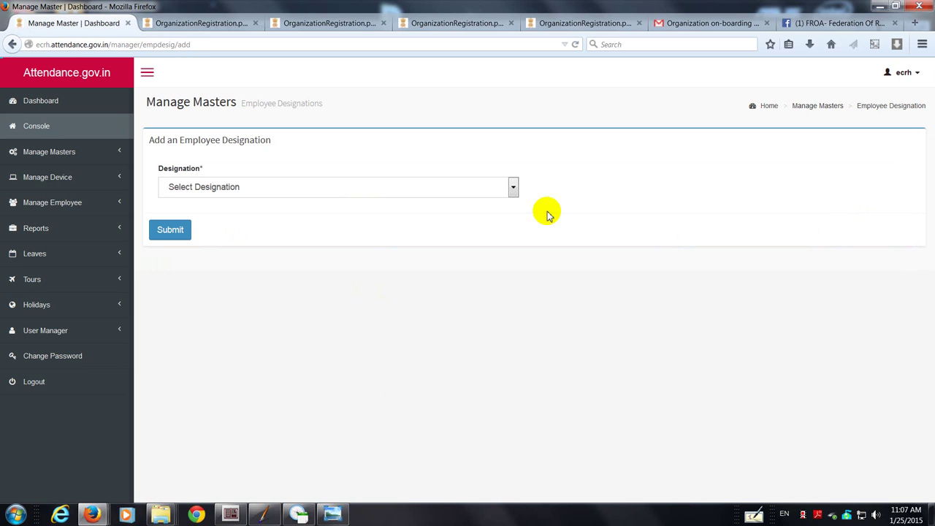
click(513, 188)
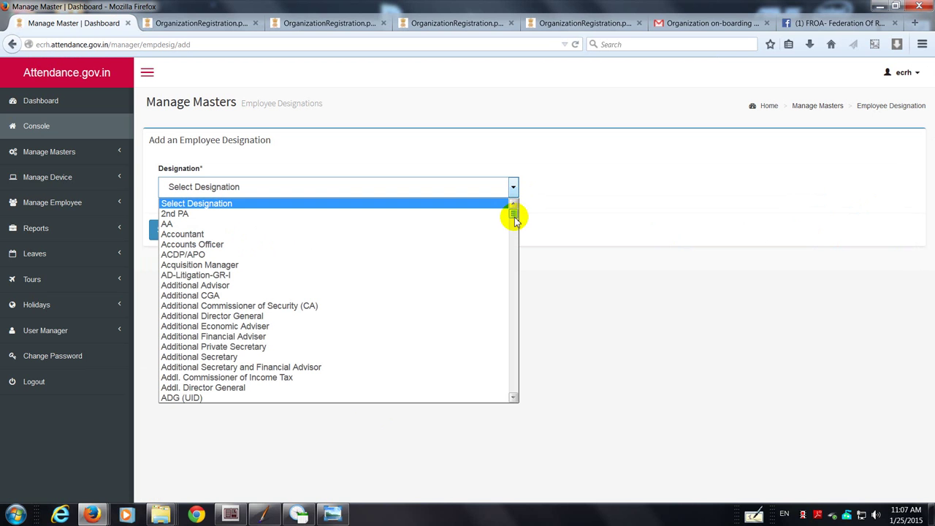
scroll(514, 220, down, 2)
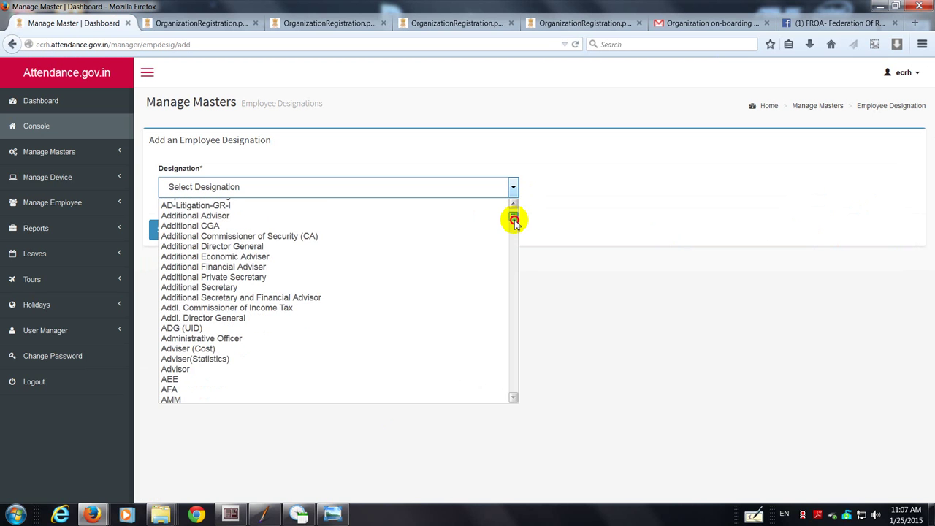
drag(514, 220, 515, 209)
click(364, 244)
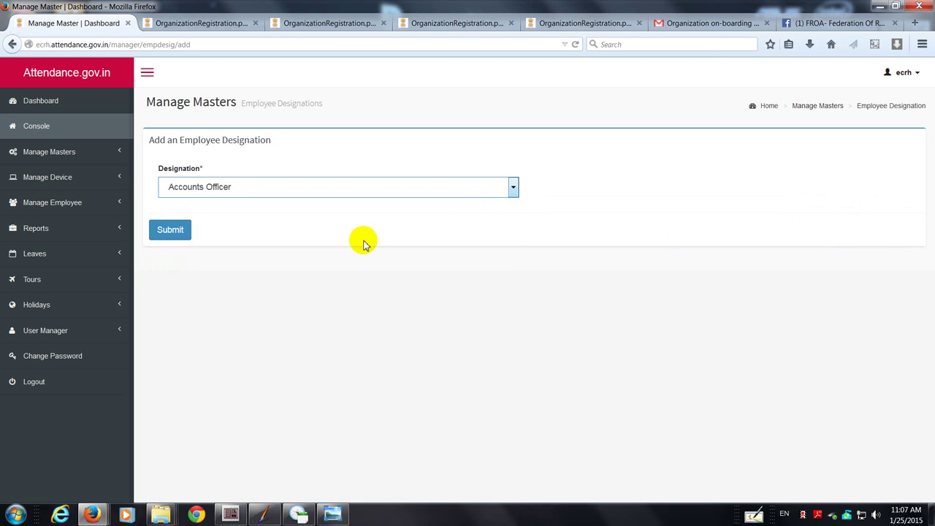
click(167, 238)
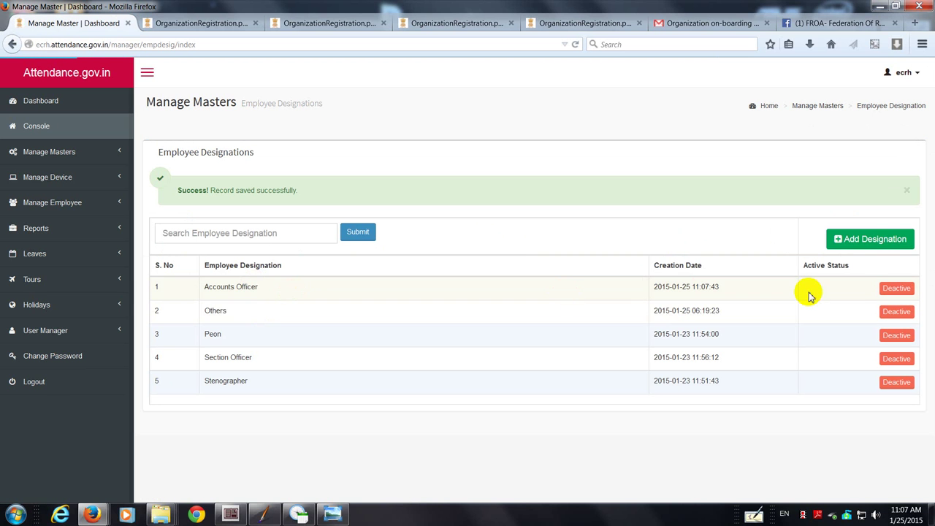
click(848, 240)
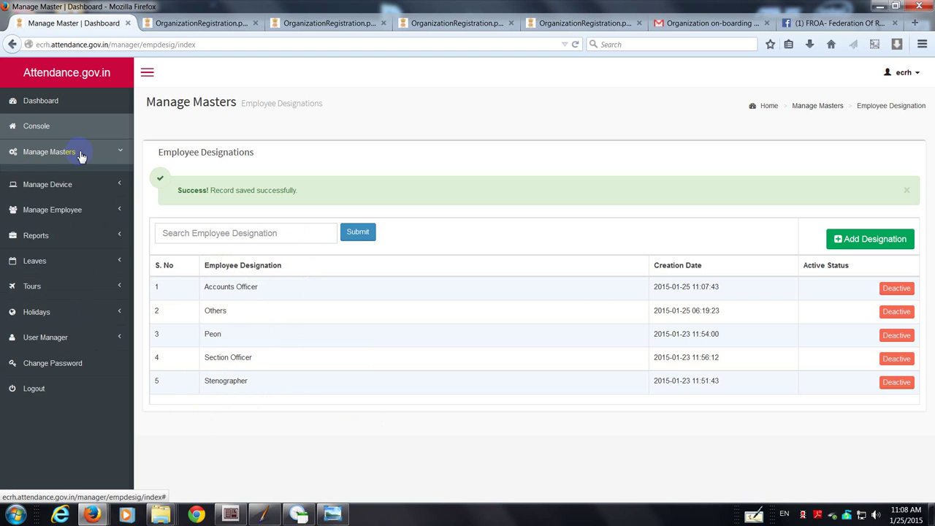
Step: Open the Device Location list from the Manage Masters sidebar section
click(51, 152)
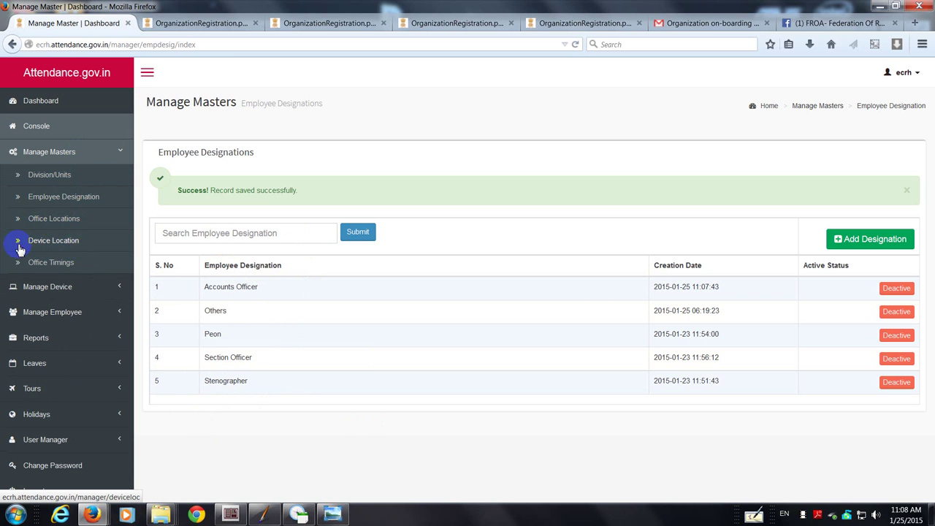
click(57, 245)
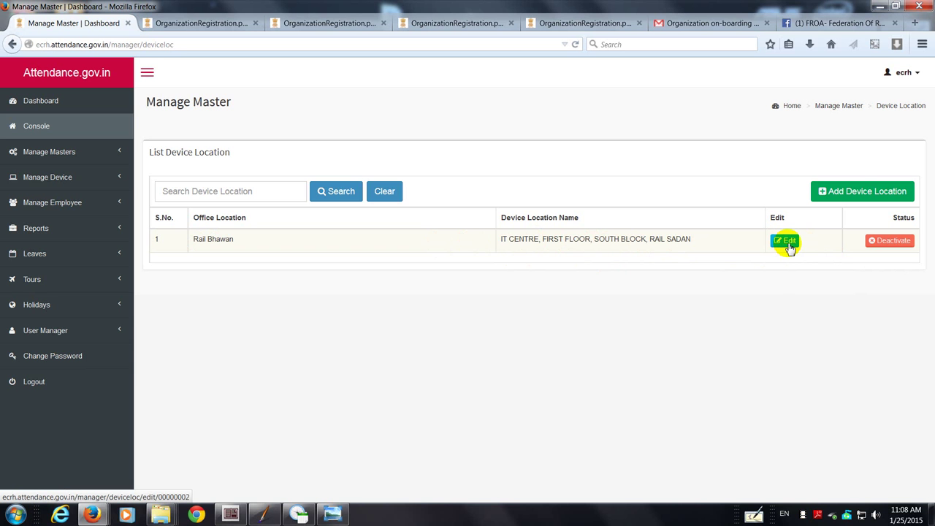
Step: Start a new device location with Rail Bhawan as its office location
click(852, 191)
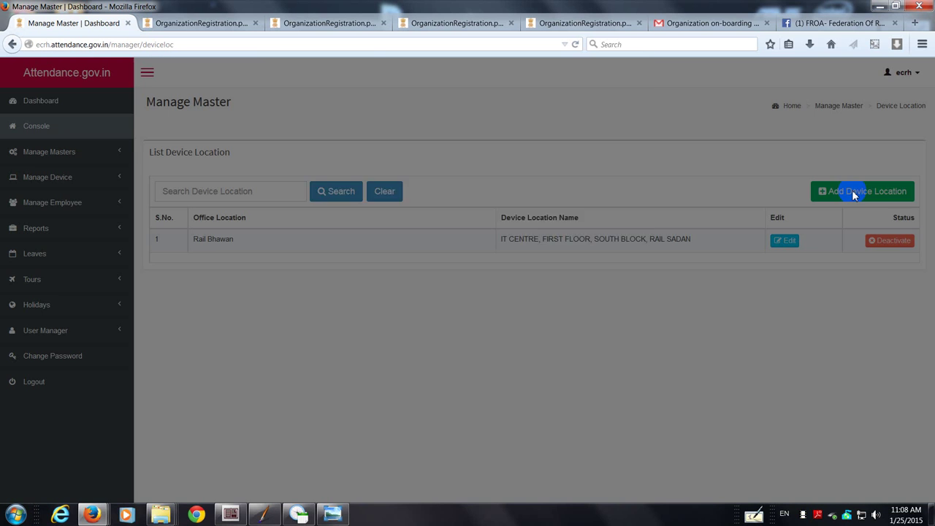
click(626, 190)
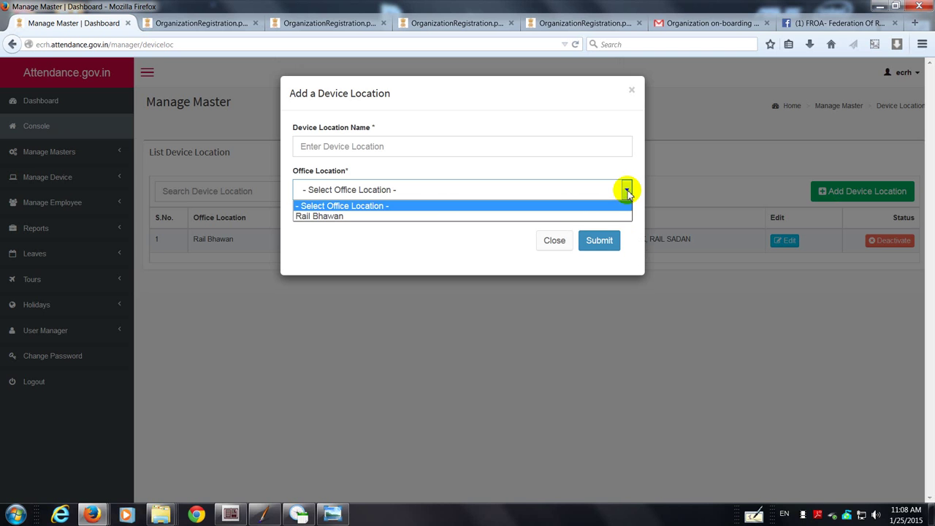
click(627, 190)
click(627, 191)
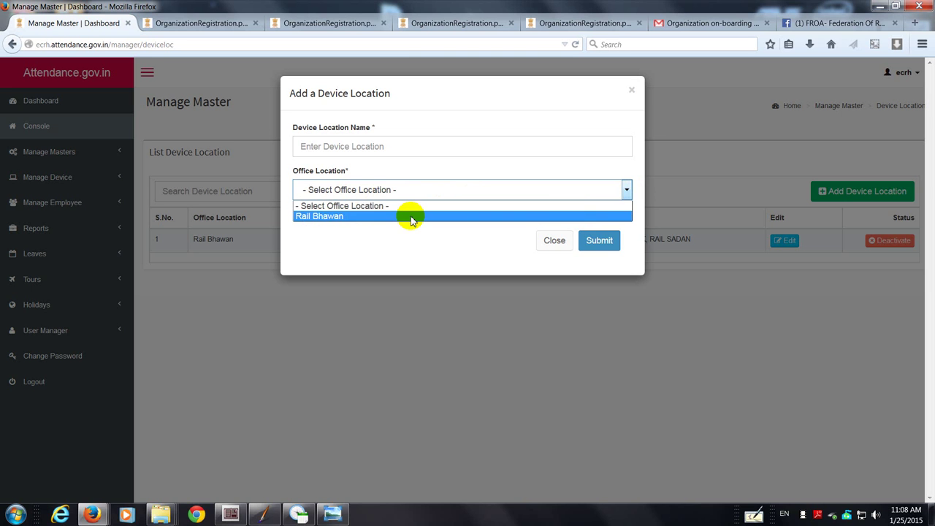
click(411, 217)
click(373, 148)
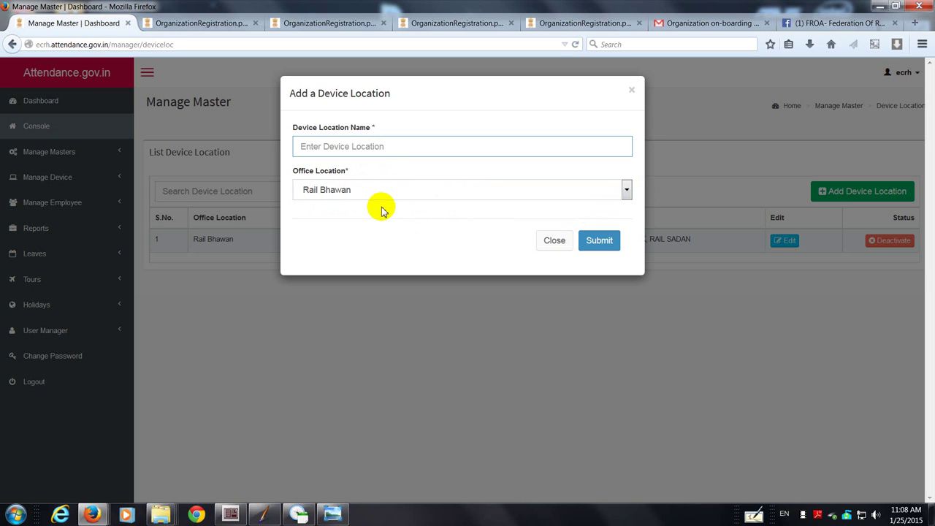
click(422, 191)
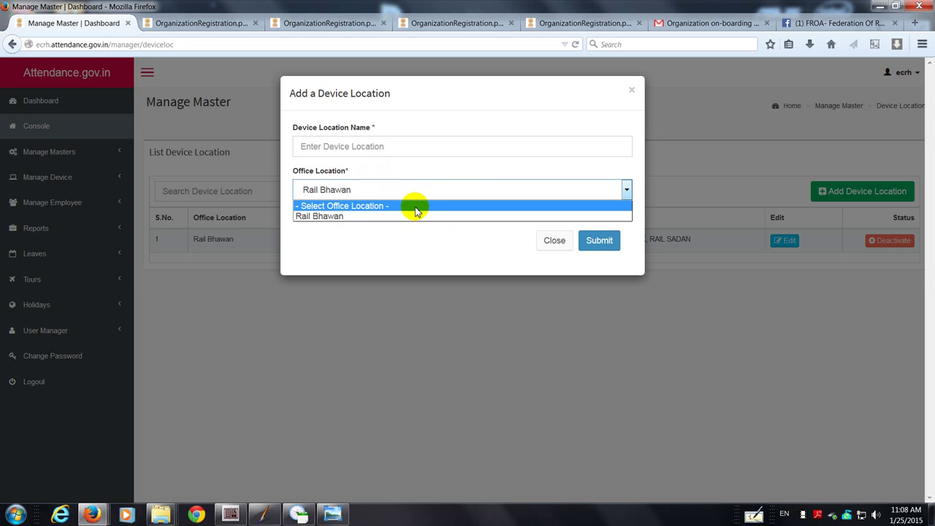
click(413, 217)
click(407, 187)
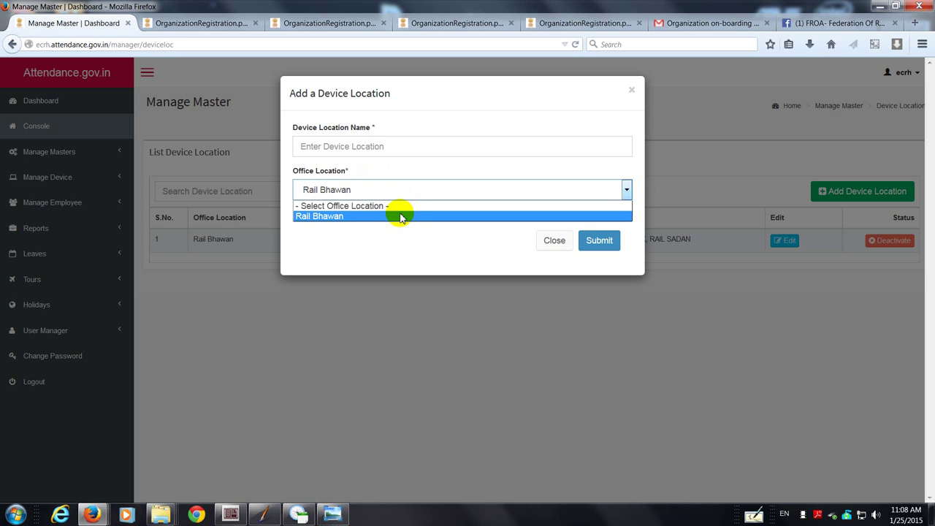
click(401, 217)
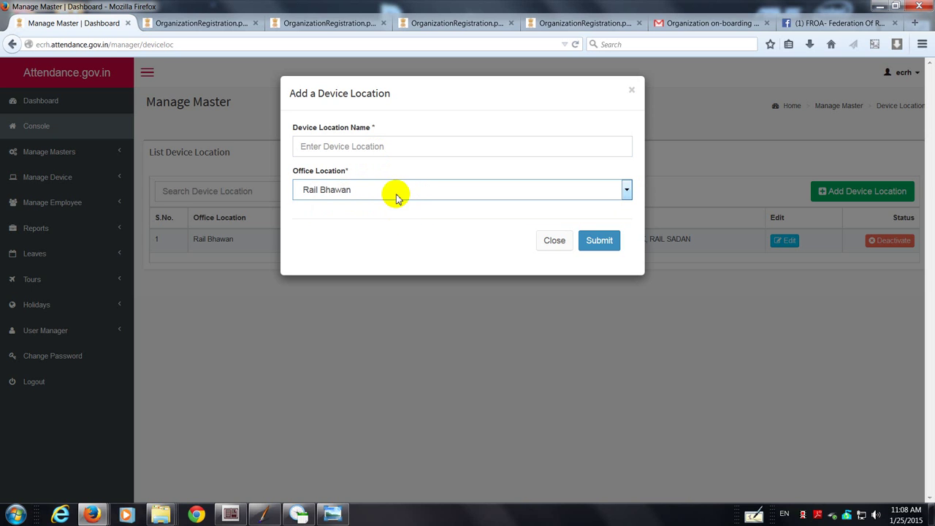
Step: Enter System Manager's Enclosure as the device location name
click(366, 148)
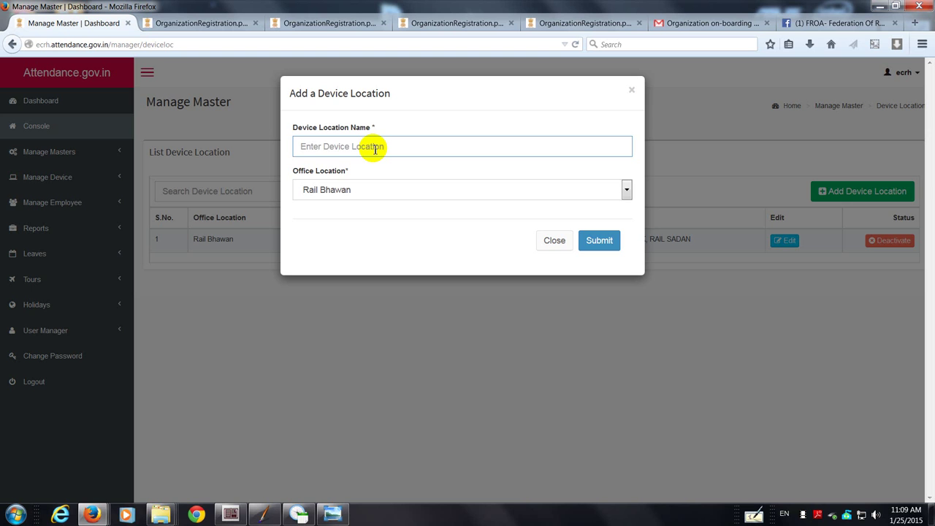
text(S)
key(BackSpace)
key(BackSpace)
key(BackSpace)
text(System Manager's Enclosure)
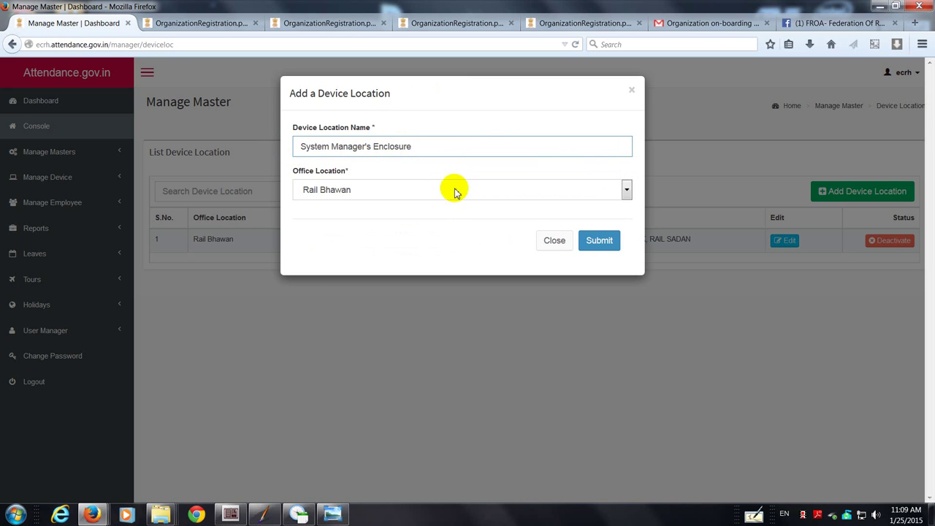
Step: Save the System Manager's Enclosure device location for Rail Bhawan
click(600, 243)
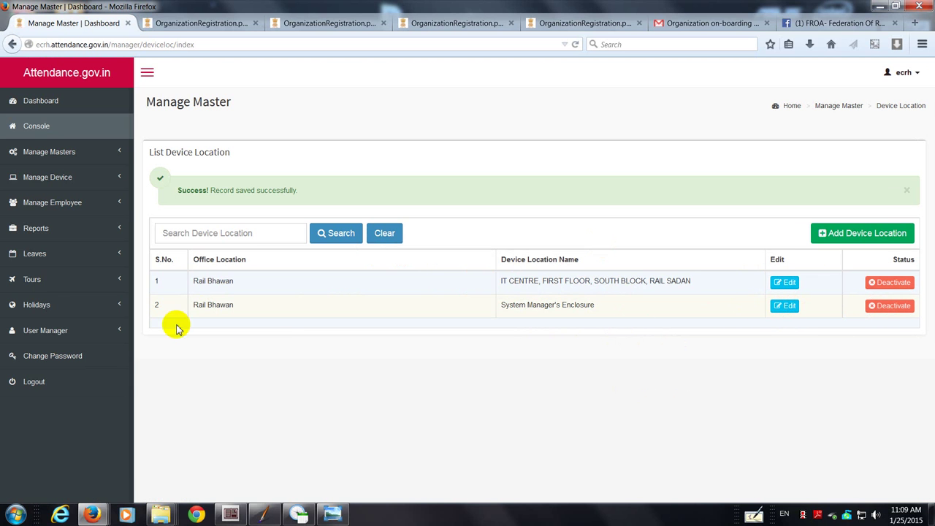
click(70, 150)
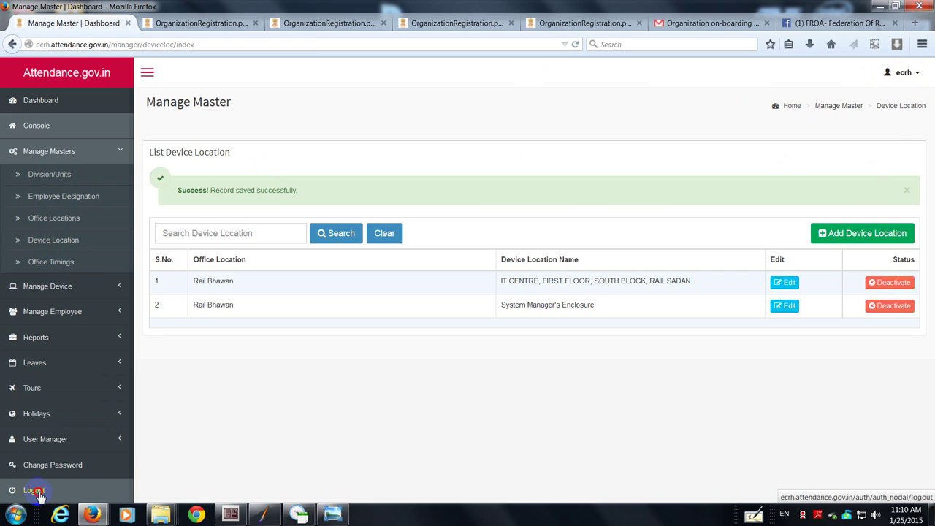
Step: Log out of the attendance account
click(35, 490)
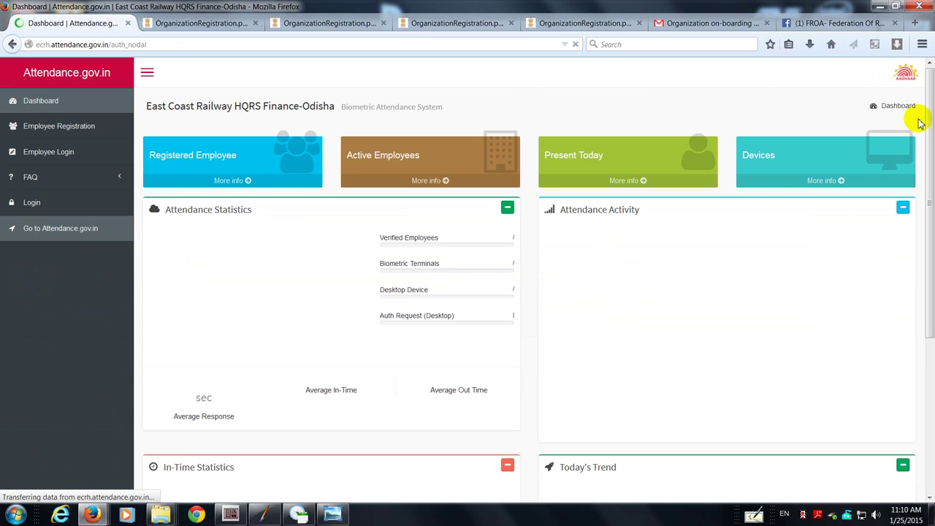